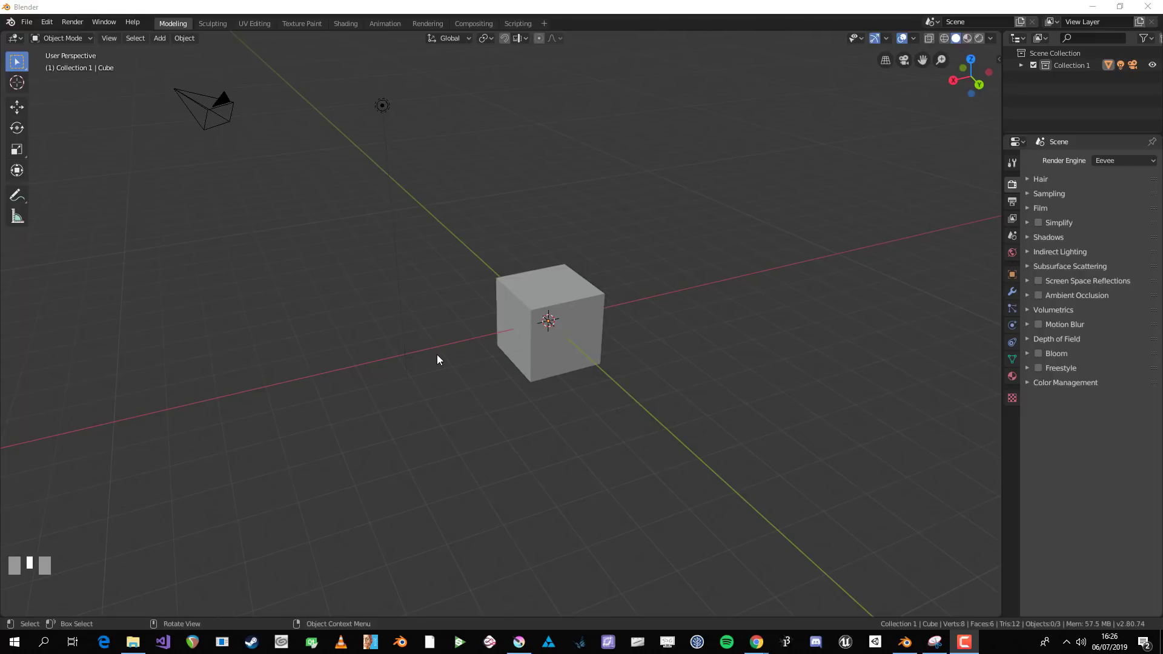
Examine the default cube from different angles and distances by orbiting, panning and zooming the 3D view.
{"action": "middle_click_drag", "start_coordinate": [571, 394], "coordinate": [551, 394]}
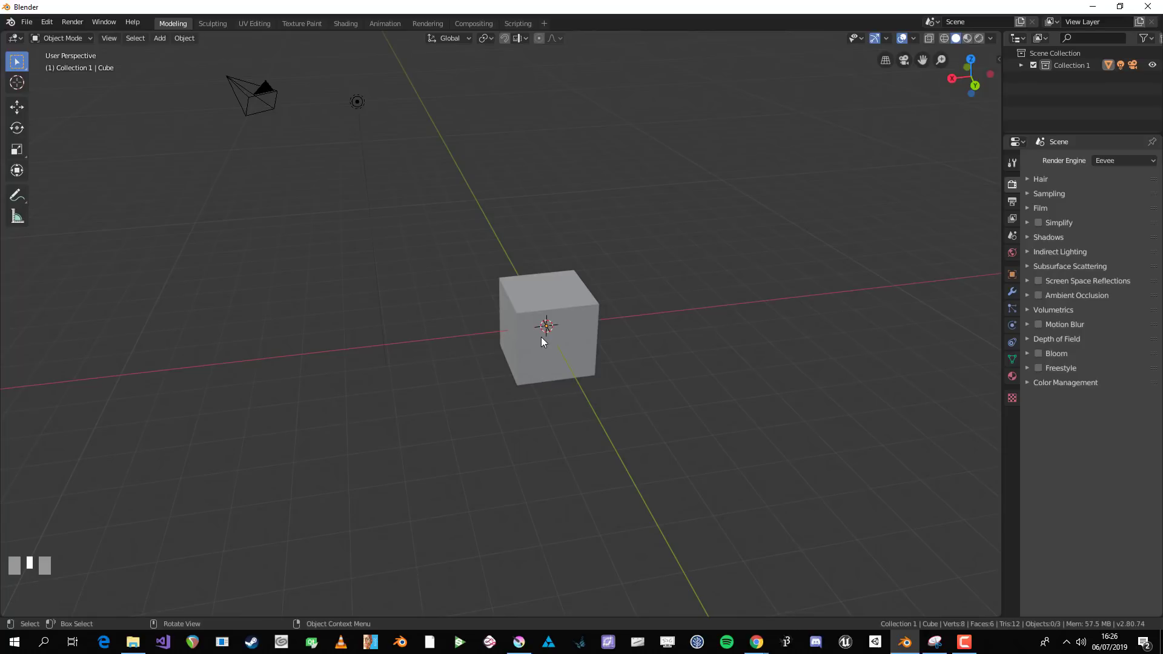
{"action": "middle_click_drag", "start_coordinate": [499, 336], "coordinate": [525, 321]}
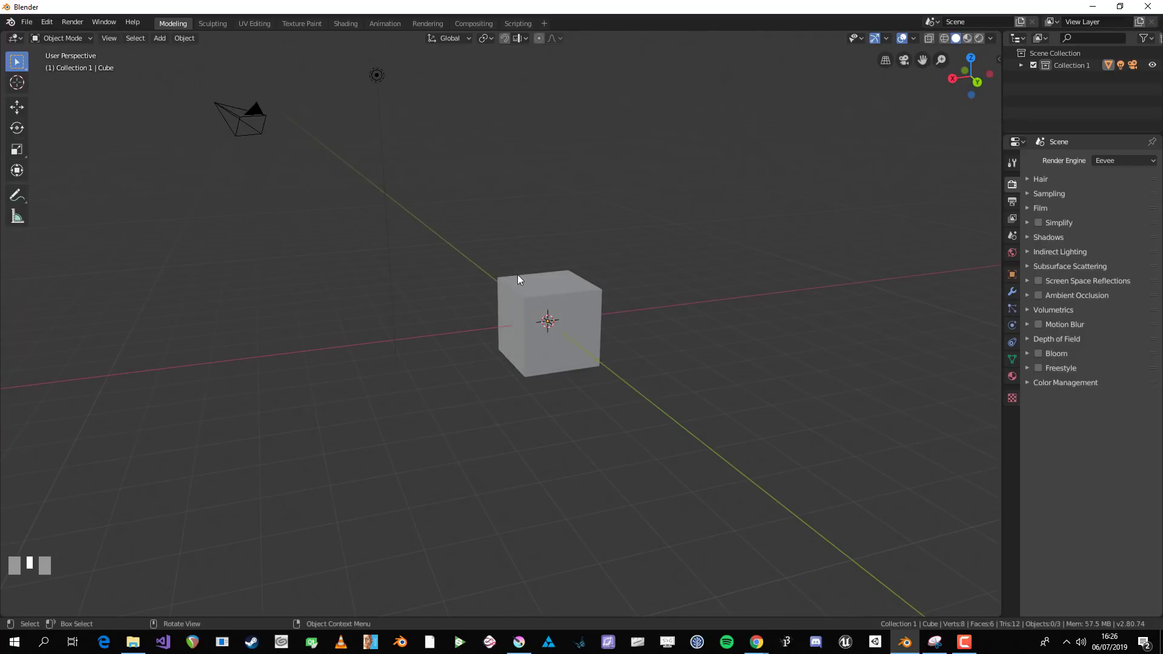
{"action": "middle_click_drag", "start_coordinate": [545, 327], "coordinate": [538, 364], "text": "shift"}
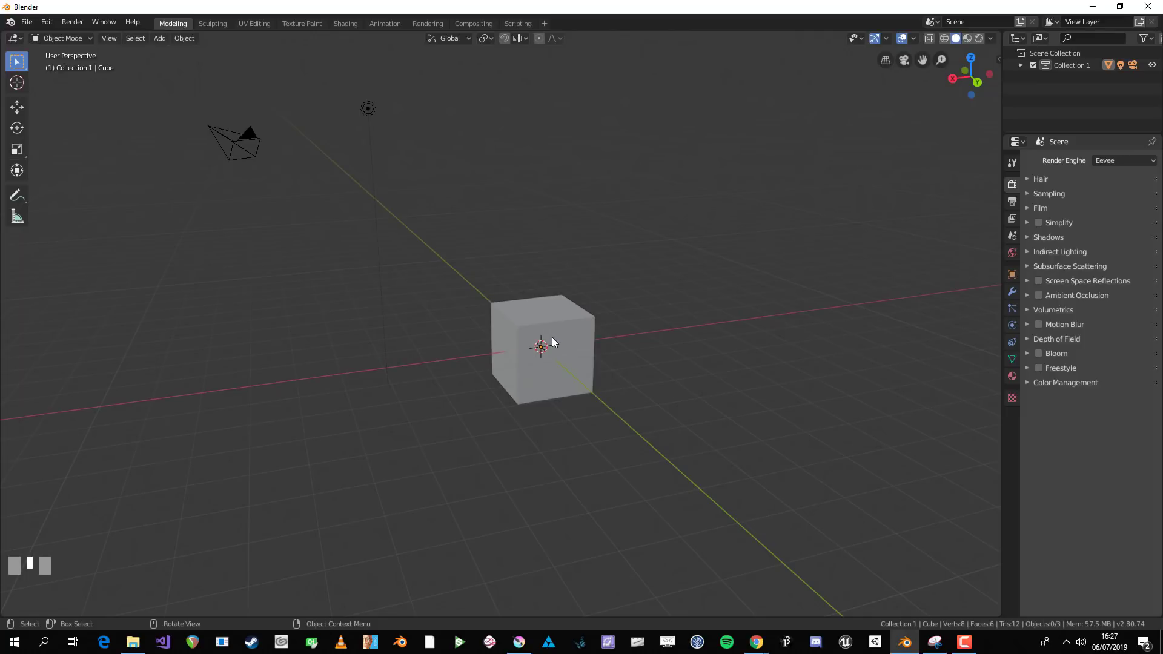
{"action": "scroll", "coordinate": [550, 333], "scroll_direction": "down", "scroll_amount": 3}
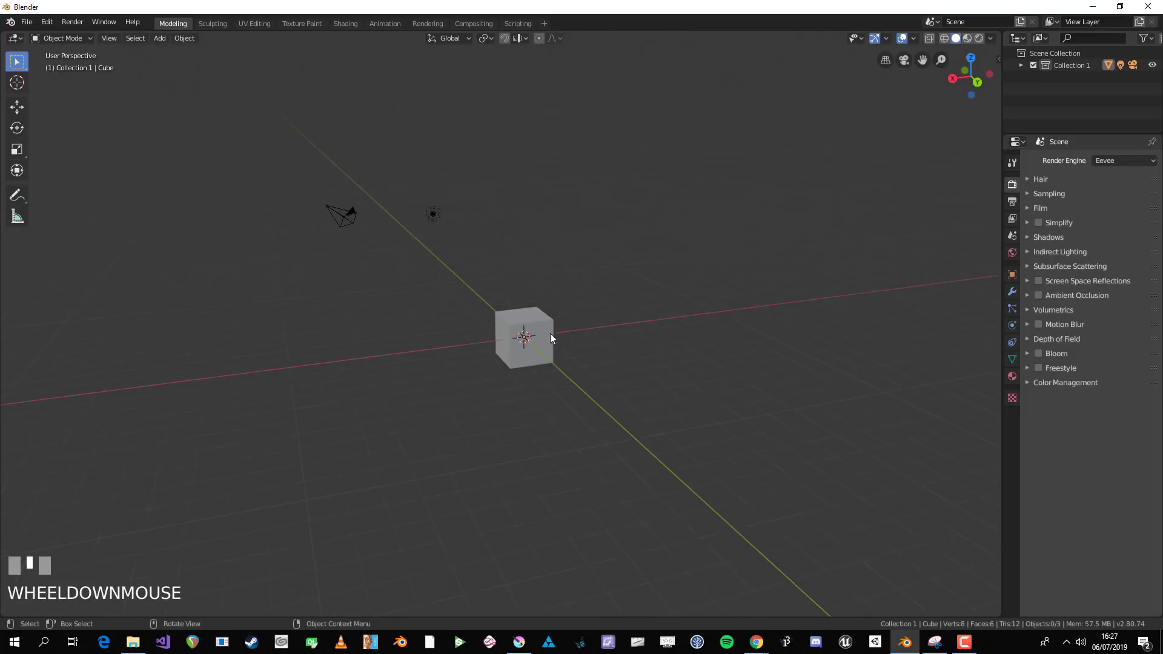
{"action": "scroll", "coordinate": [549, 350], "scroll_direction": "up", "scroll_amount": 3}
{"action": "scroll", "coordinate": [550, 361], "scroll_direction": "up", "scroll_amount": 1}
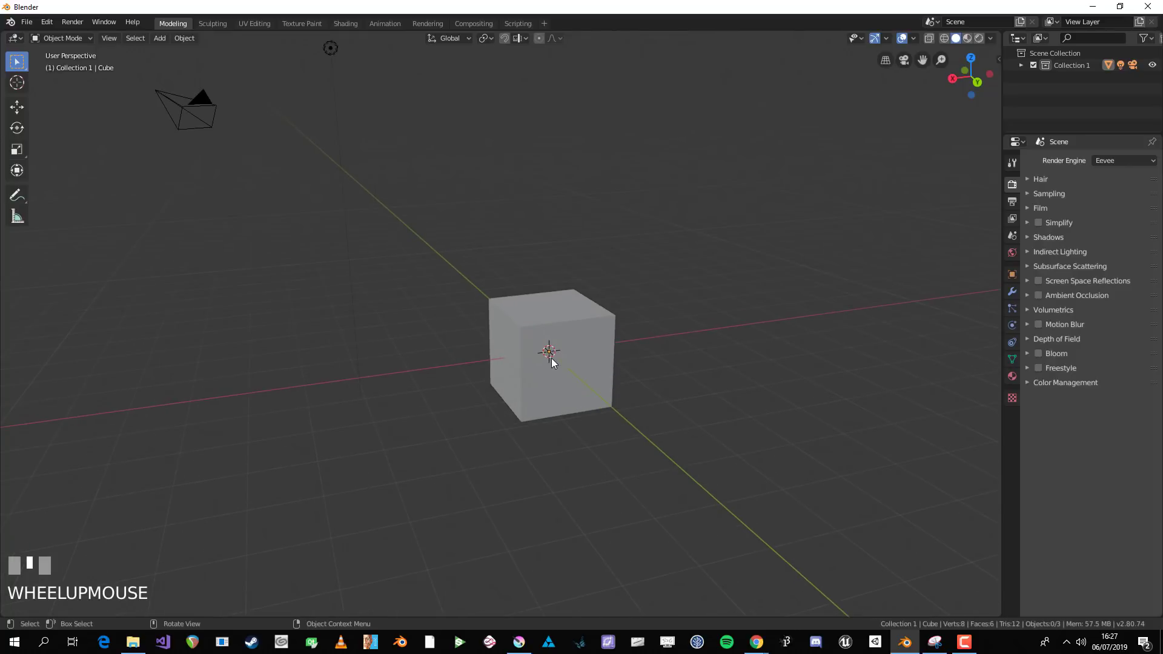
{"action": "middle_click_drag", "start_coordinate": [551, 358], "coordinate": [572, 392]}
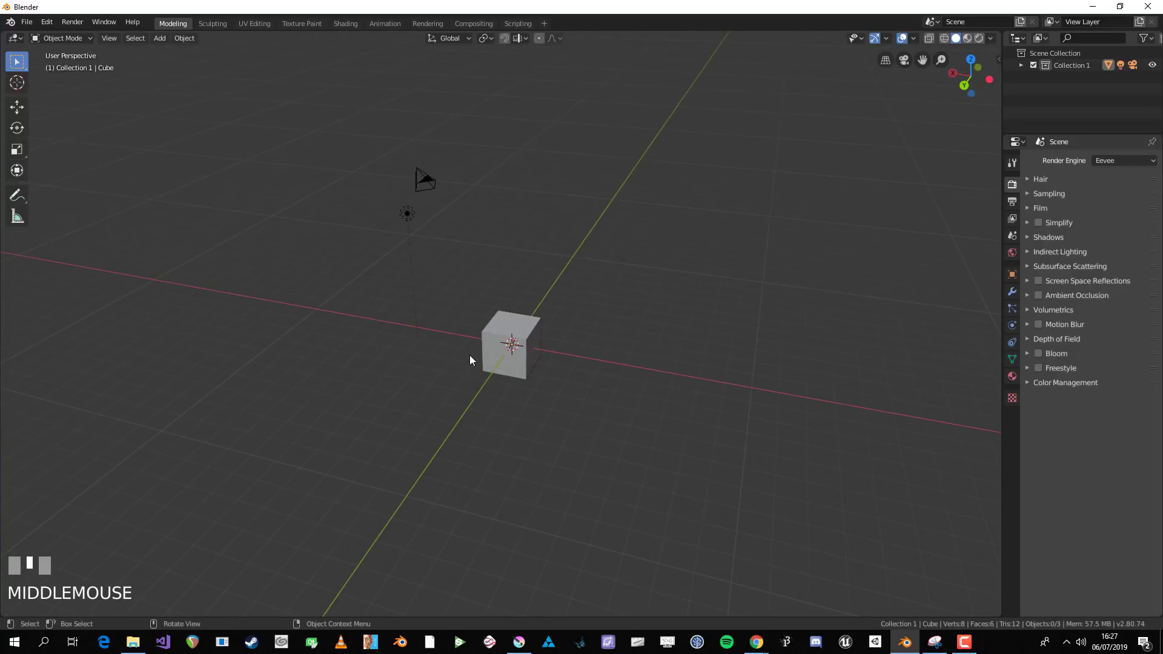
{"action": "middle_click_drag", "start_coordinate": [464, 344], "coordinate": [616, 372]}
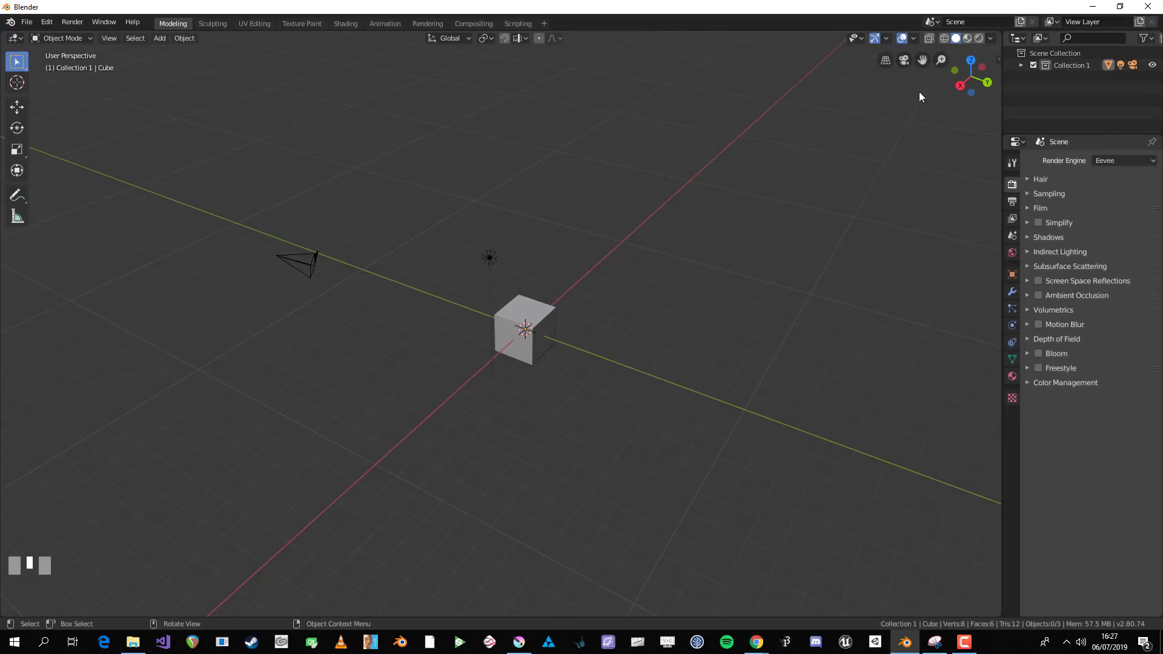
View the cube from the right, back and top preset orthographic viewpoints in turn.
{"action": "middle_click_drag", "start_coordinate": [859, 188], "coordinate": [883, 174]}
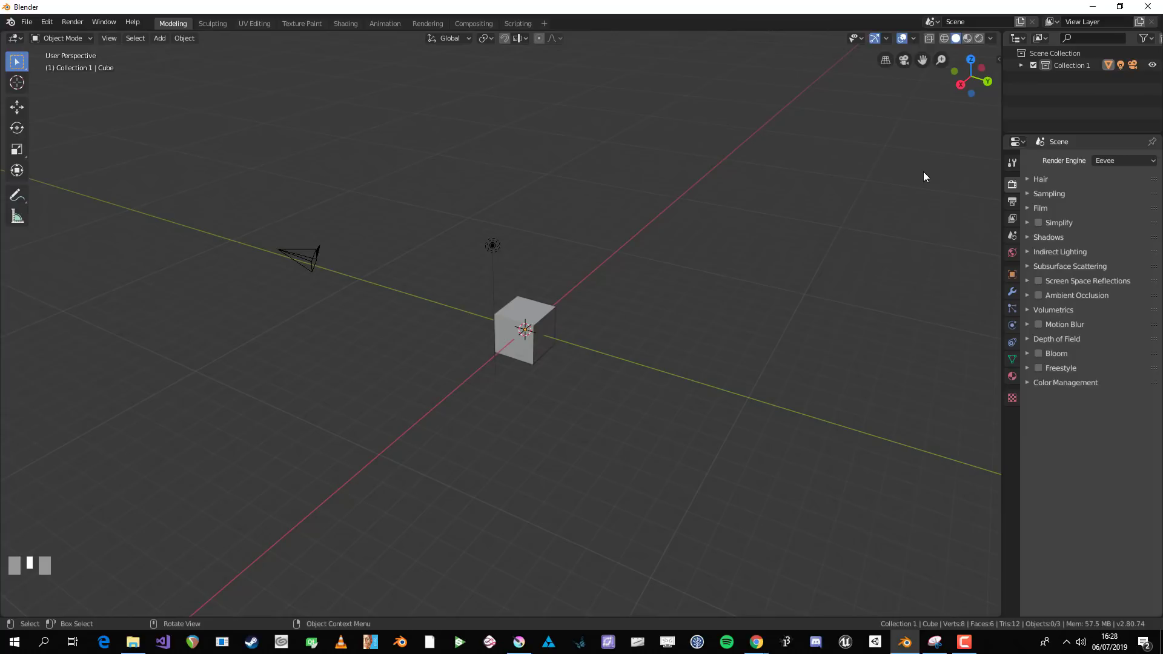
{"action": "middle_click_drag", "start_coordinate": [933, 124], "coordinate": [985, 96]}
{"action": "middle_click_drag", "start_coordinate": [920, 121], "coordinate": [878, 158]}
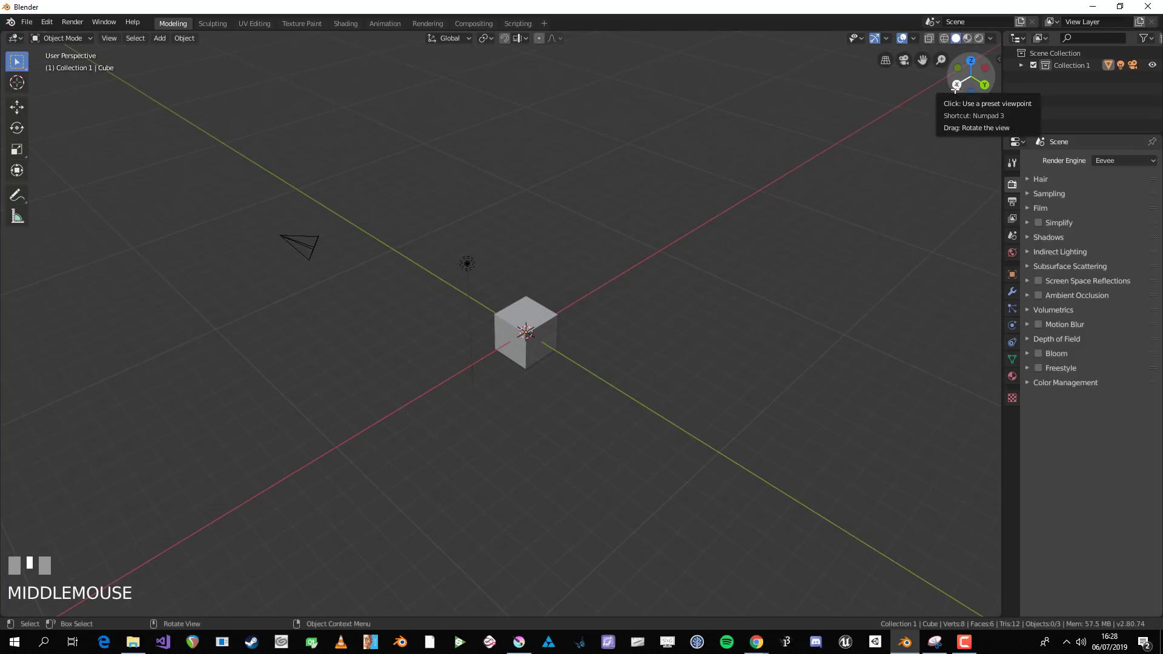
{"action": "left_click", "coordinate": [956, 86]}
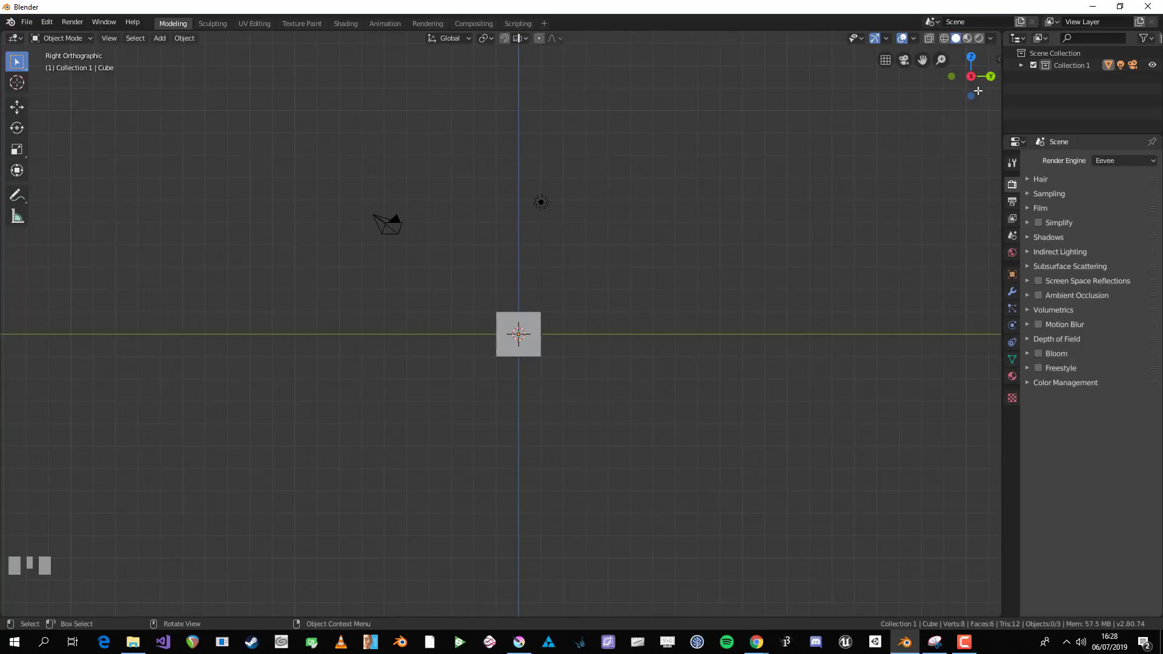
{"action": "left_click", "coordinate": [992, 77]}
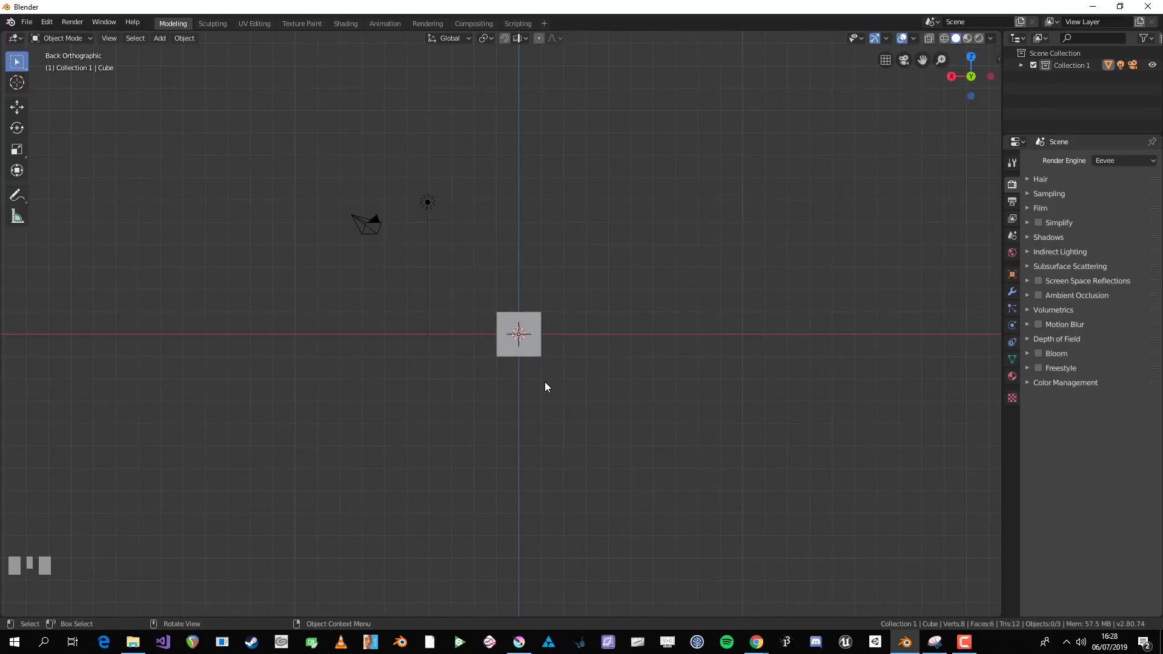
{"action": "left_click", "coordinate": [971, 57]}
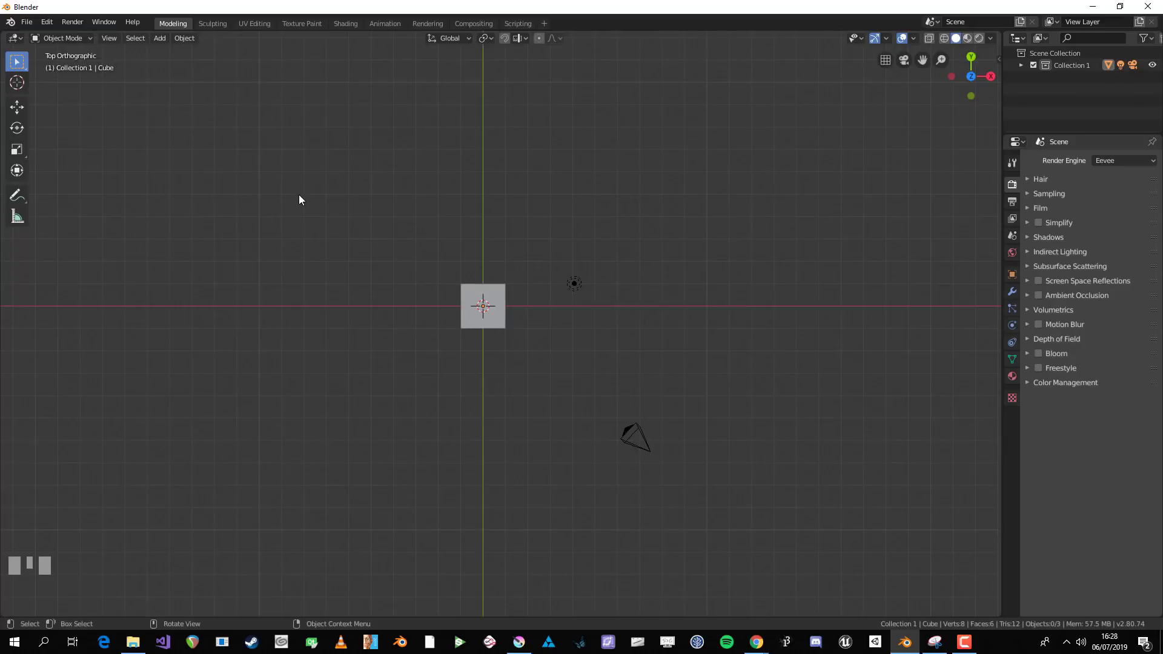
Orbit out of the top view and examine the cube from several angled perspective viewpoints.
{"action": "middle_click_drag", "start_coordinate": [428, 326], "coordinate": [721, 230]}
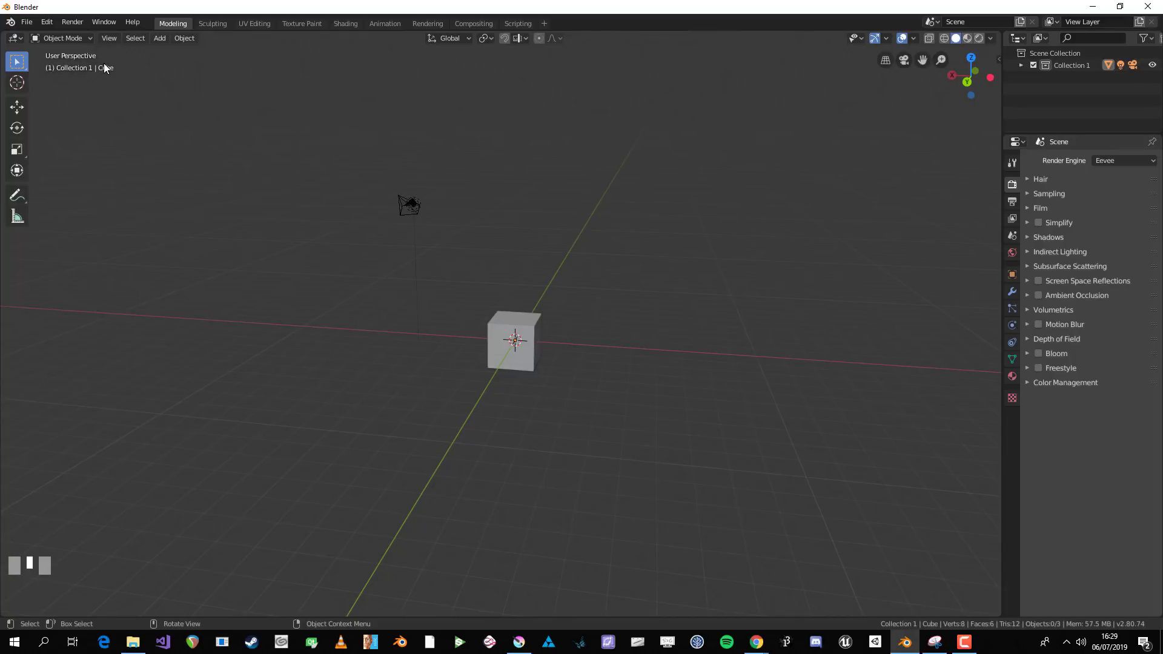
{"action": "middle_click_drag", "start_coordinate": [472, 324], "coordinate": [698, 345]}
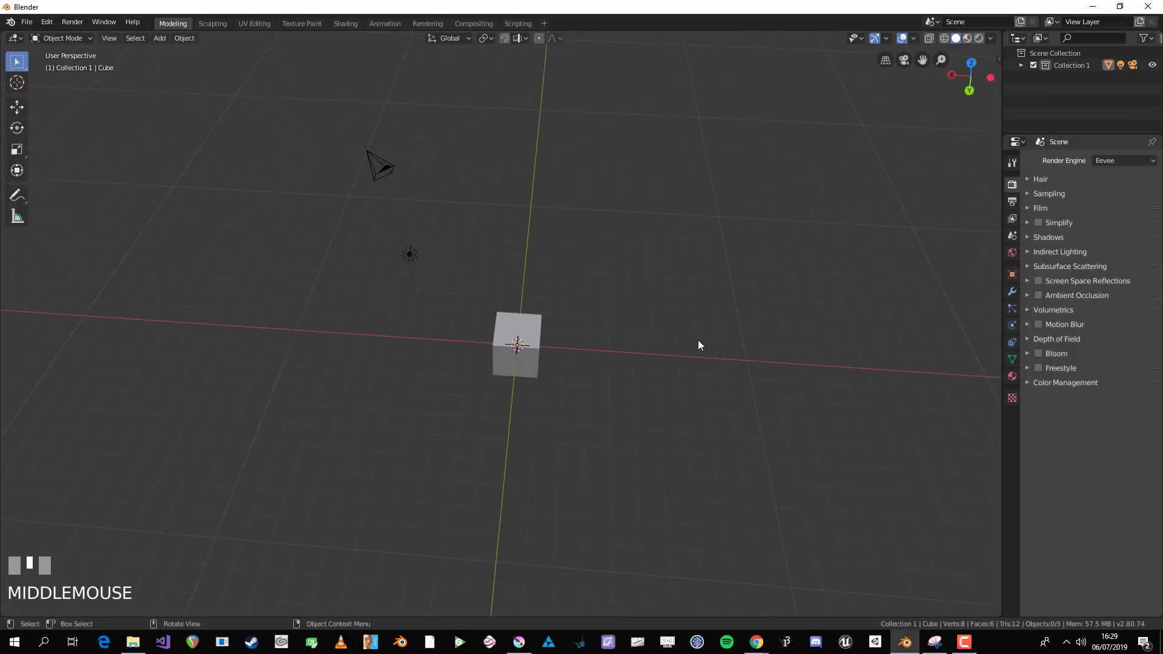
{"action": "scroll", "coordinate": [603, 365], "scroll_direction": "up", "scroll_amount": 1}
{"action": "middle_click_drag", "start_coordinate": [602, 366], "coordinate": [976, 126]}
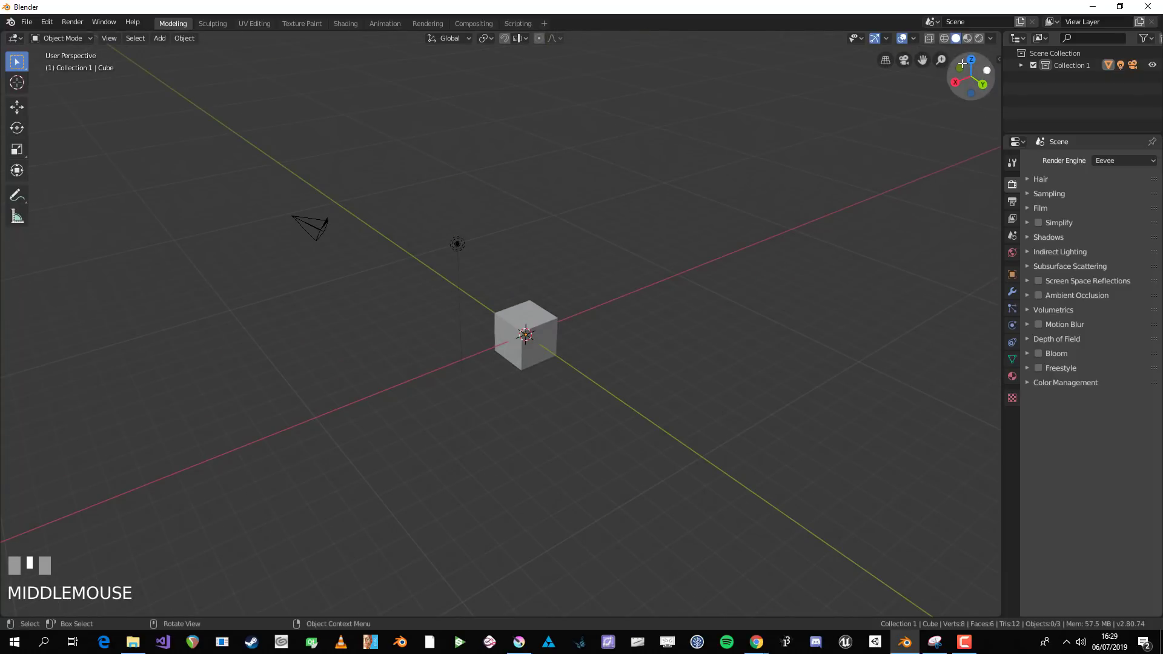
{"action": "middle_click_drag", "start_coordinate": [983, 65], "coordinate": [654, 284]}
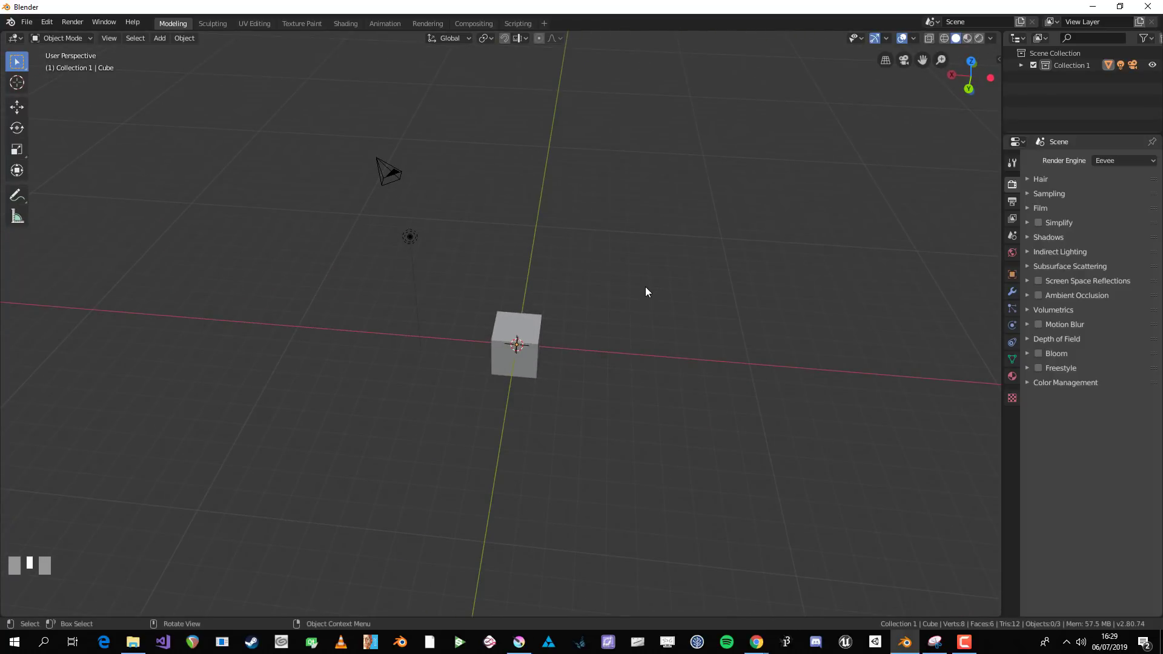
Cycle twice through the front, top and right orthographic views of the cube.
{"action": "key", "text": "KP_1"}
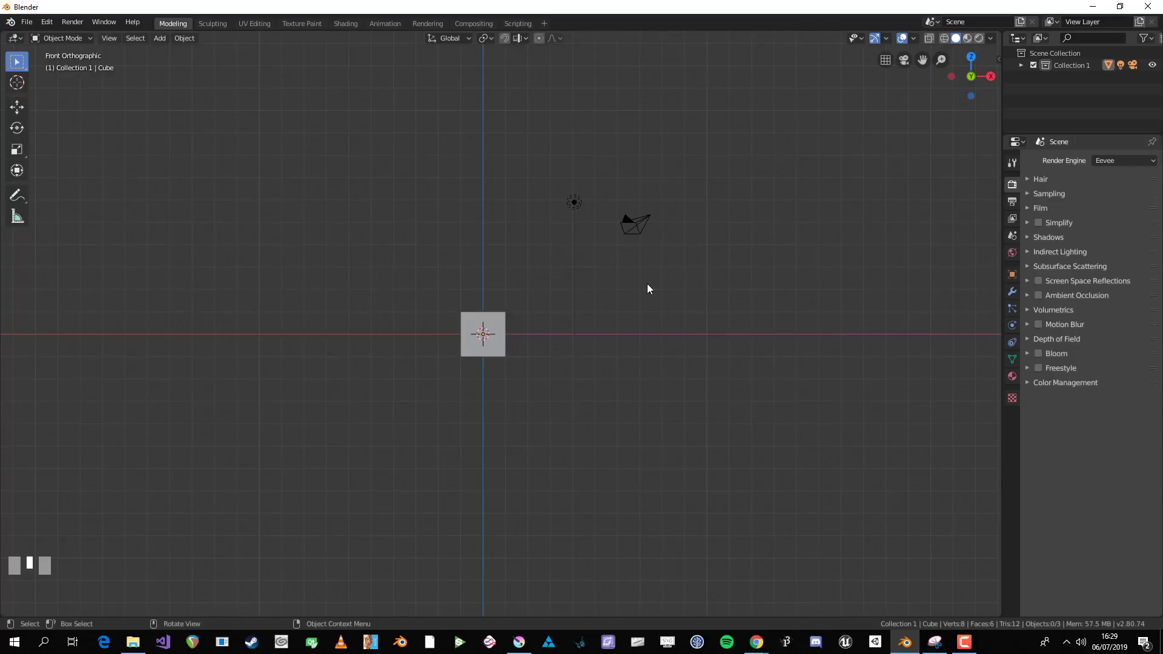
{"action": "key", "text": "KP_7"}
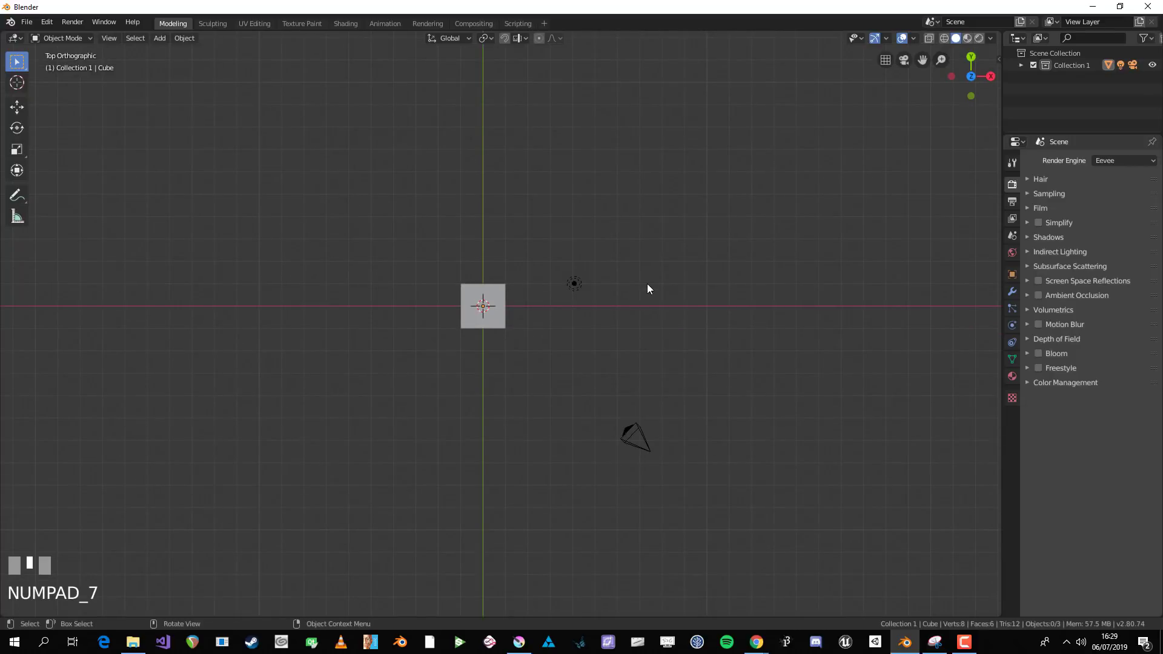
{"action": "key", "text": "KP_3"}
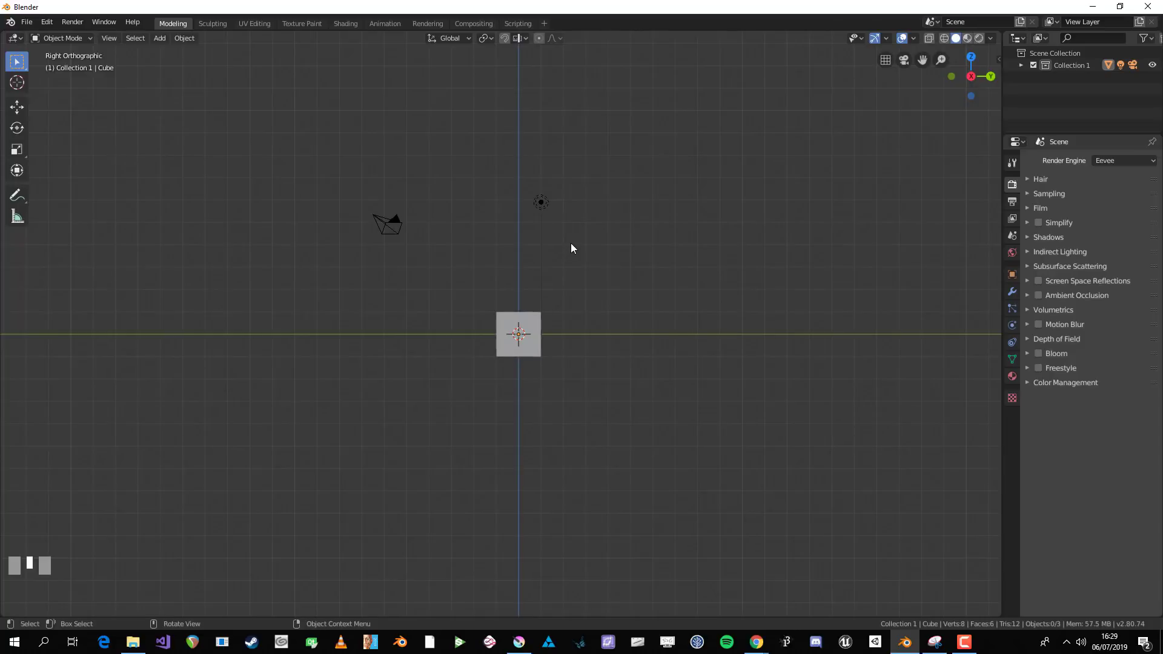
{"action": "key", "text": "KP_1"}
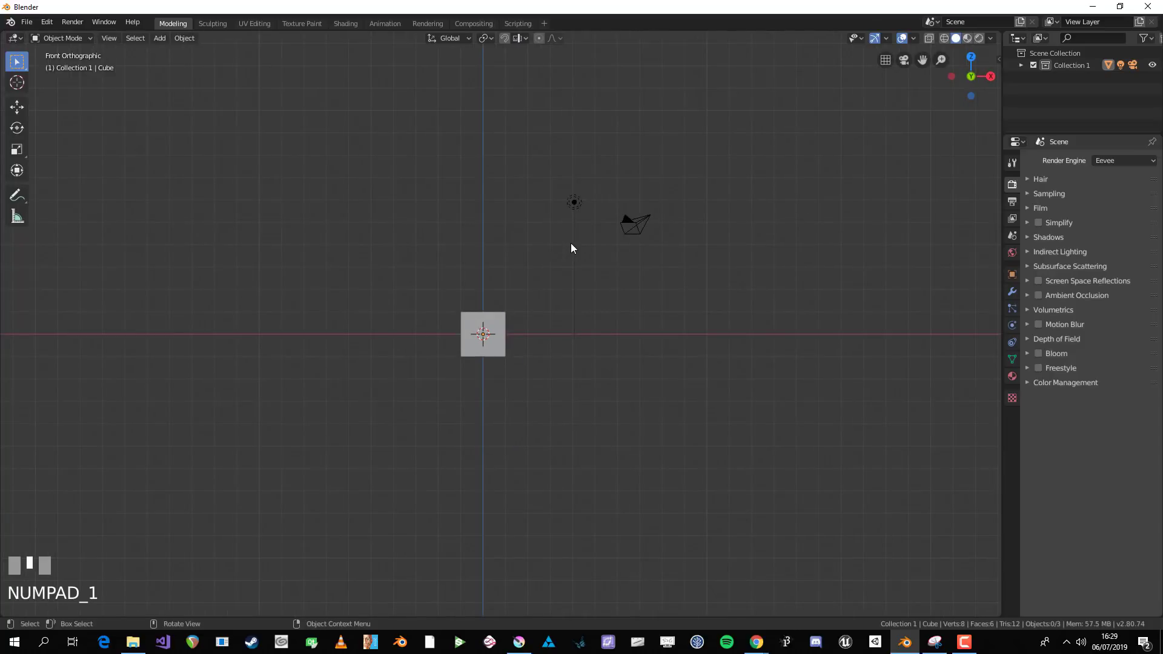
{"action": "key", "text": "KP_7"}
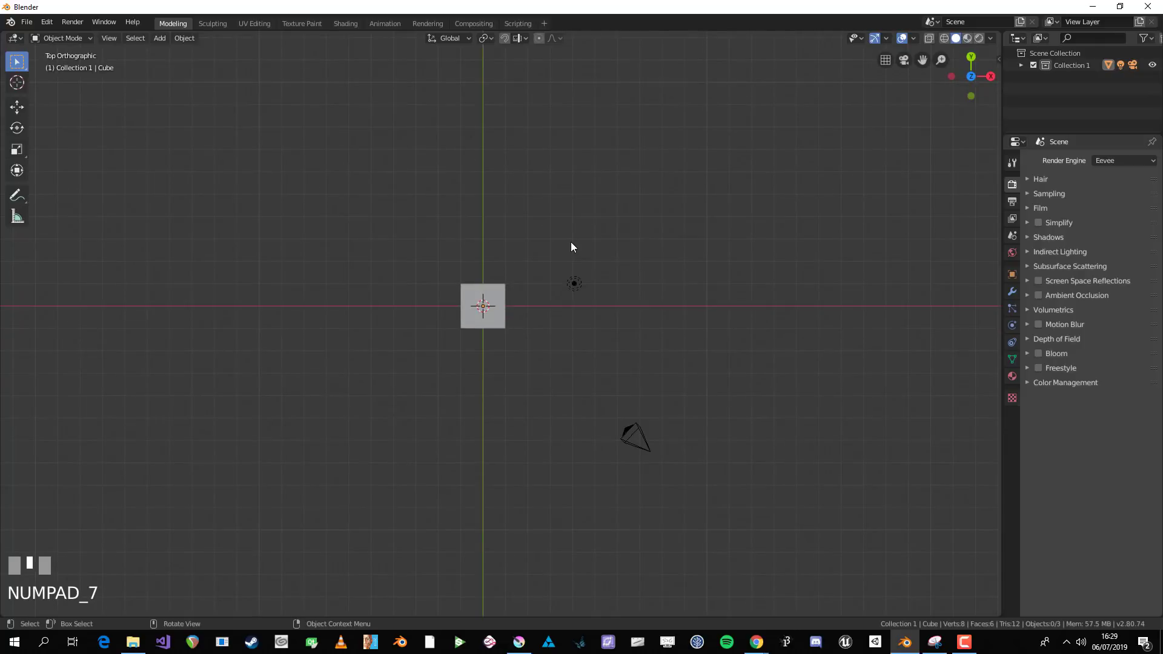
{"action": "key", "text": "KP_3"}
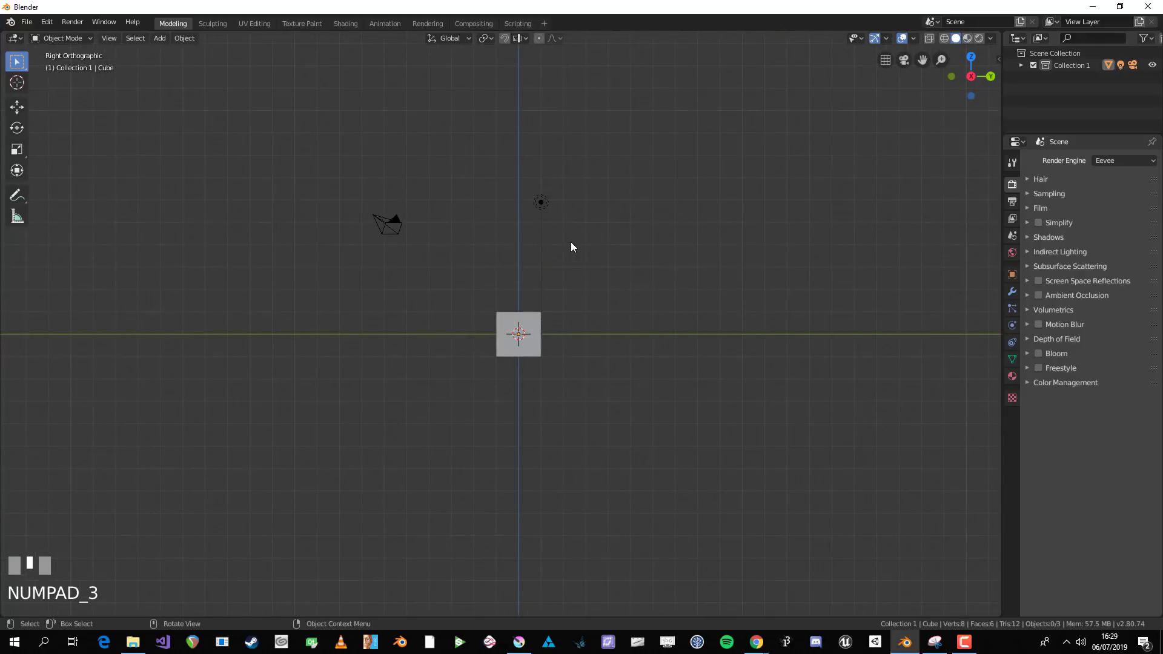
View the cube from the opposite sides in the back, bottom and left orthographic views.
{"action": "key", "text": "ctrl"}
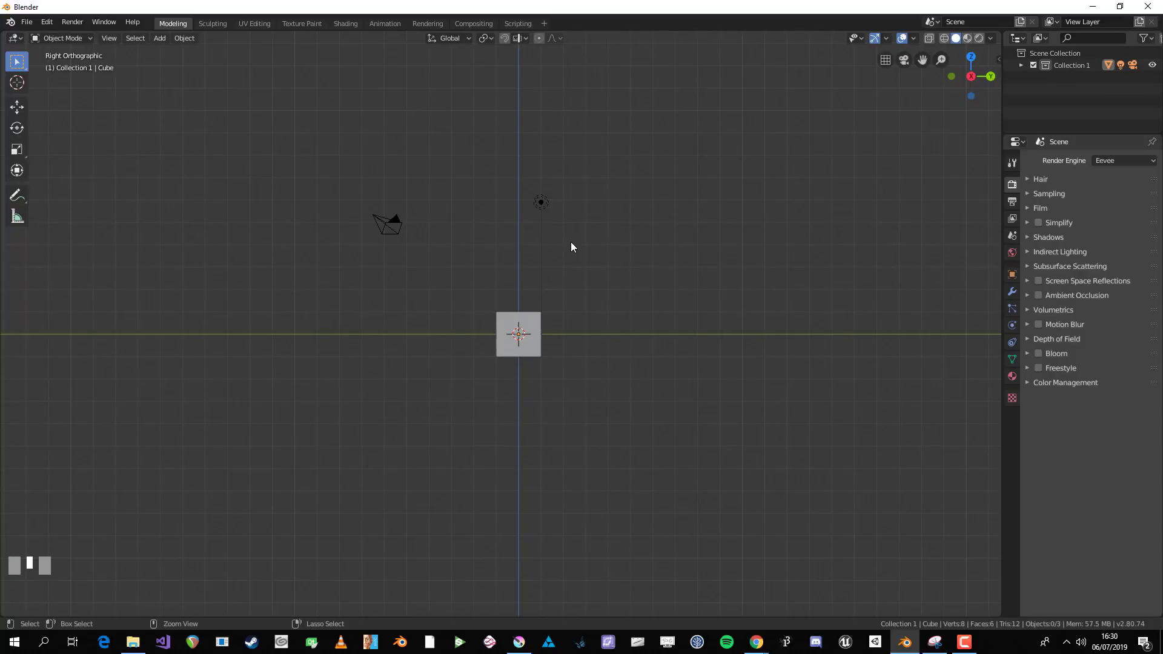
{"action": "key", "text": "ctrl+KP_1"}
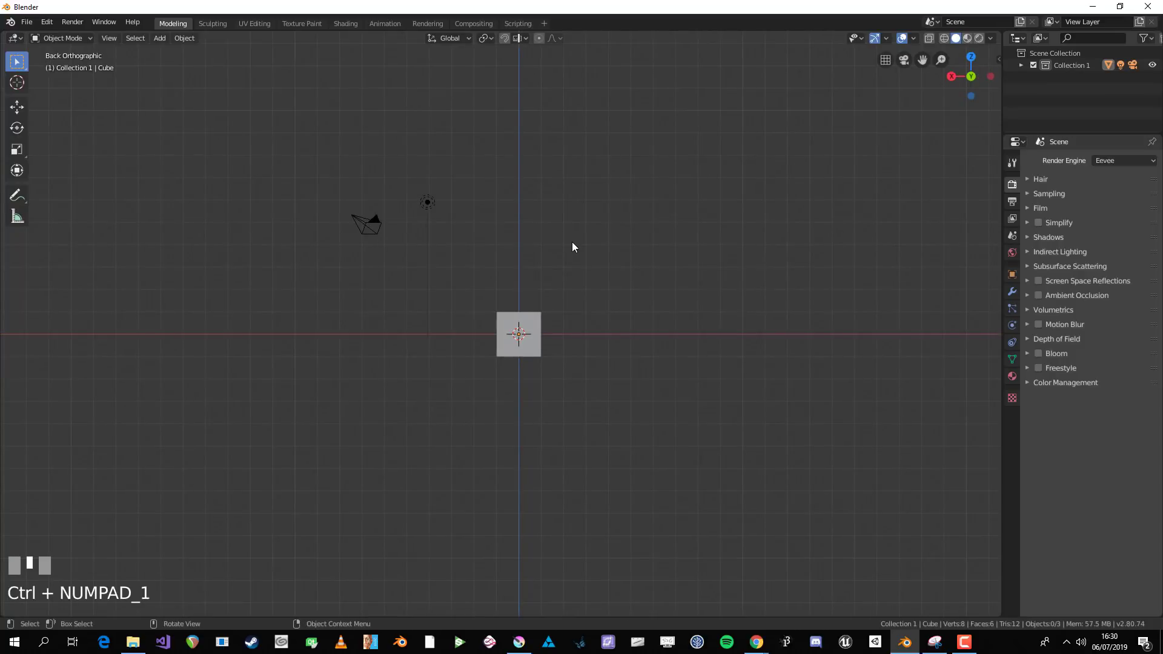
{"action": "key", "text": "ctrl"}
{"action": "key", "text": "ctrl+KP_7"}
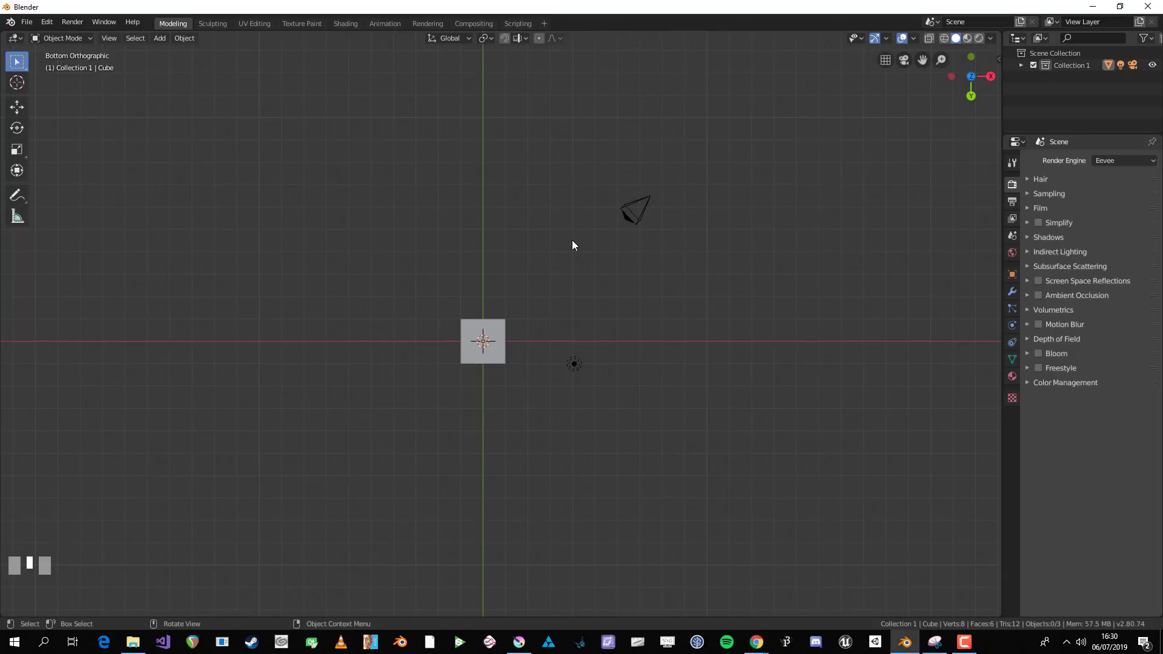
{"action": "key", "text": "ctrl"}
{"action": "key", "text": "ctrl+KP_3"}
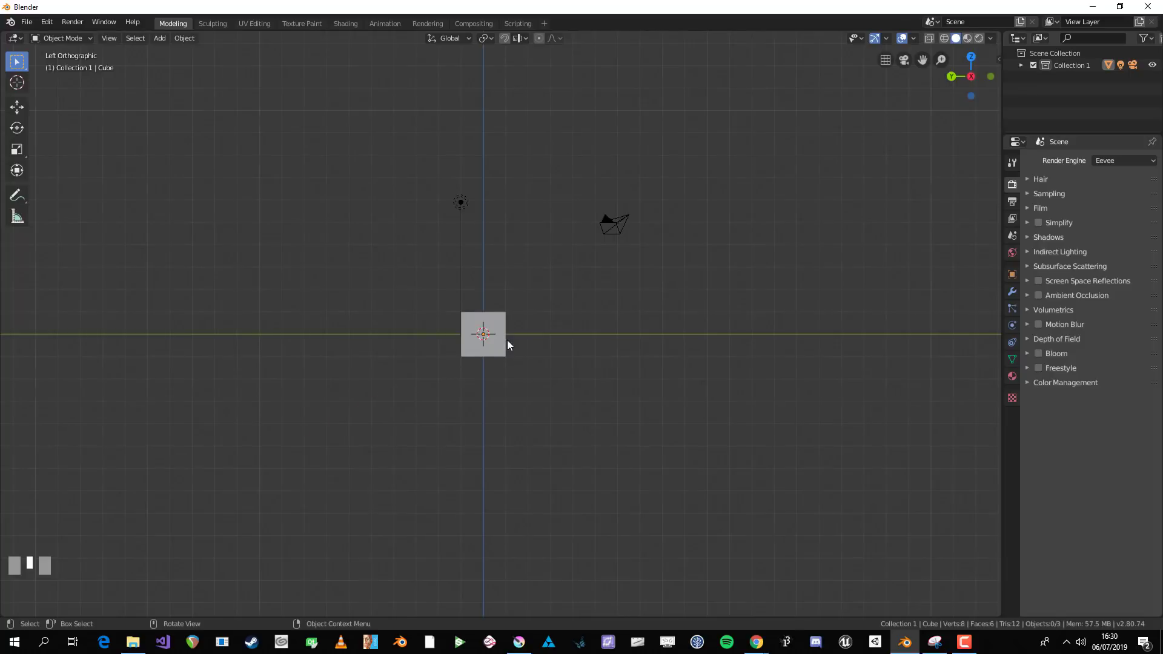
Compare orthographic and perspective projection of the cube from an angled viewpoint and from the front.
{"action": "middle_click_drag", "start_coordinate": [507, 340], "coordinate": [615, 387]}
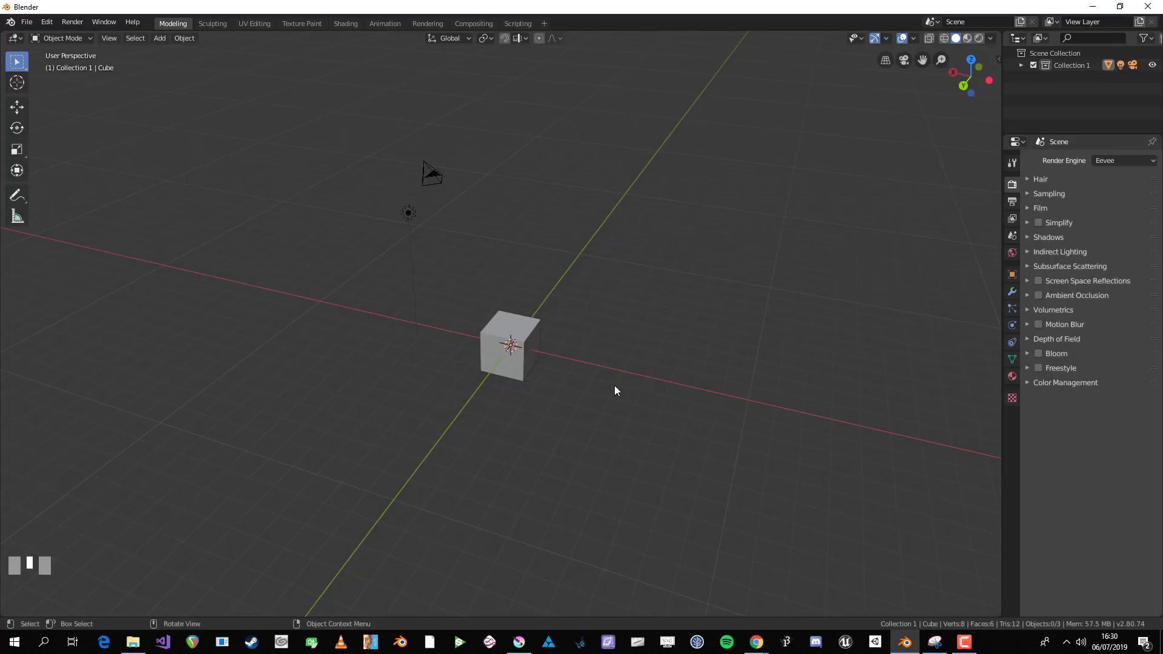
{"action": "key", "text": "KP_5"}
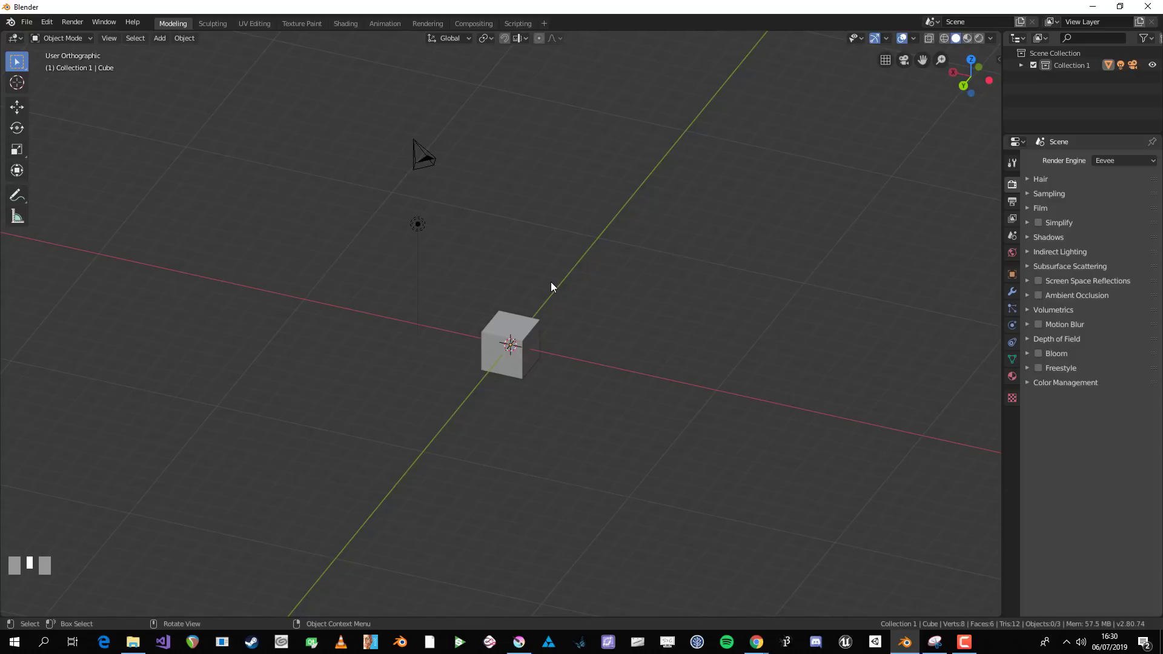
{"action": "key", "text": "KP_1"}
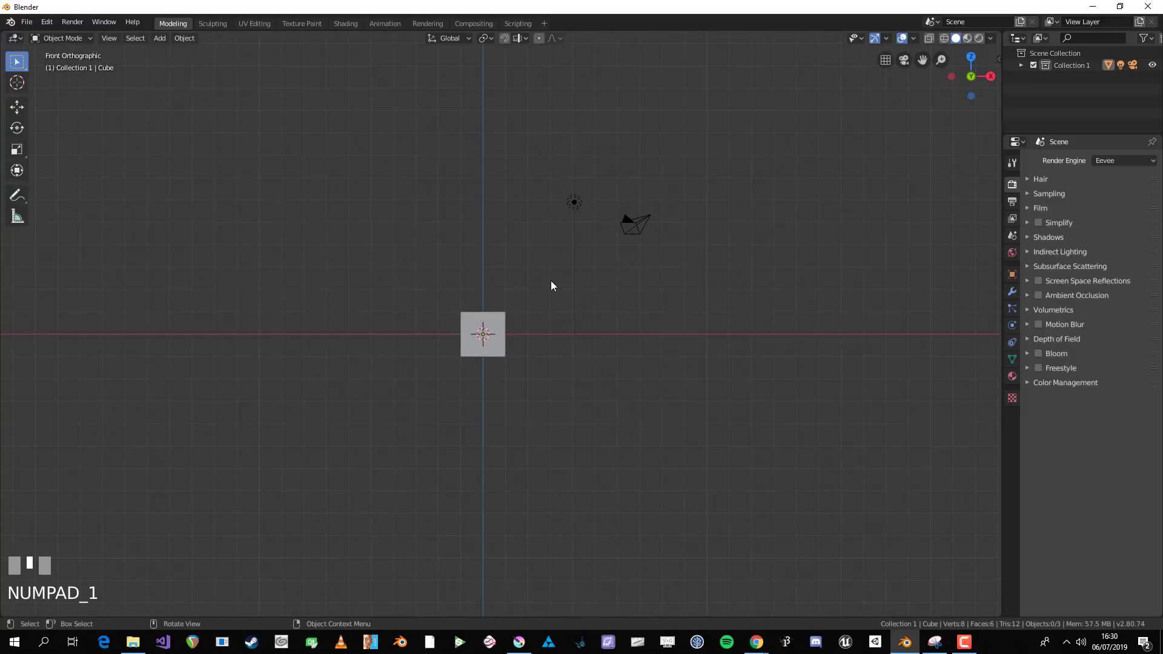
{"action": "key", "text": "KP_5"}
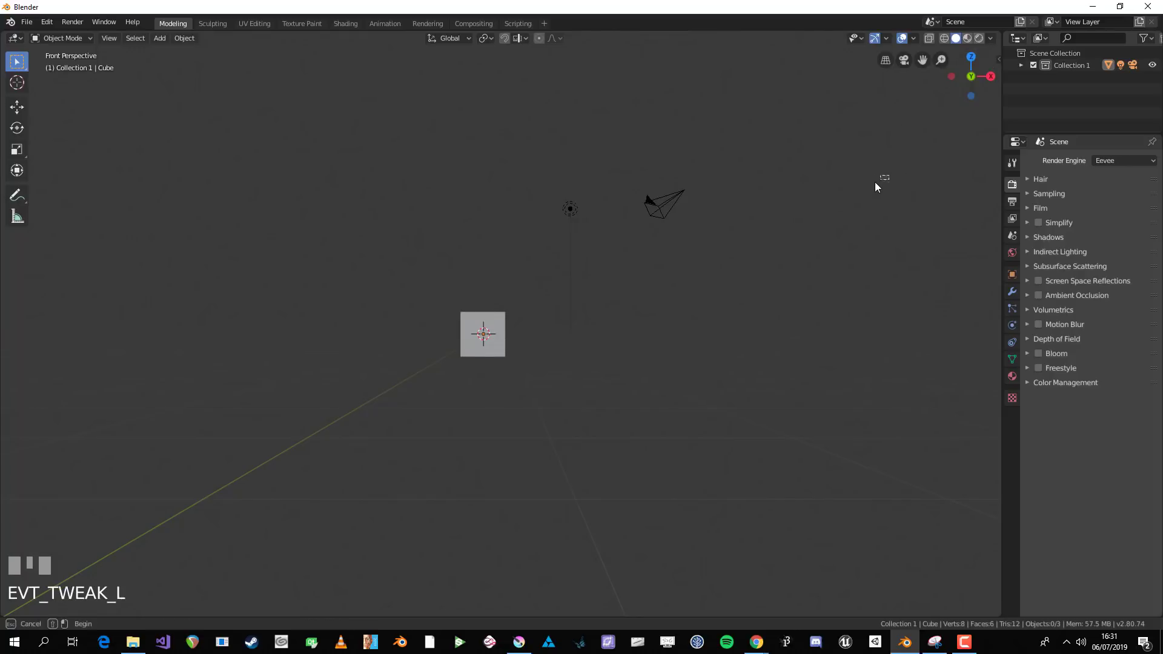
View the cube from the bottom and left preset viewpoints, then return to an angled perspective view.
{"action": "middle_click_drag", "start_coordinate": [857, 199], "coordinate": [822, 208]}
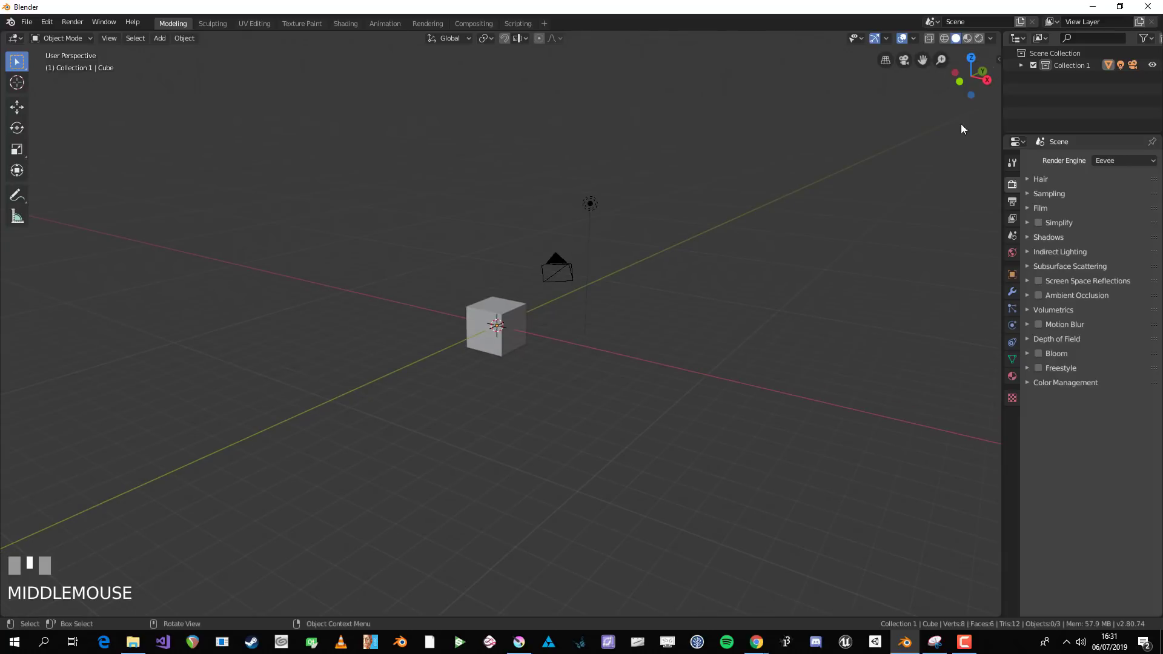
{"action": "middle_click_drag", "start_coordinate": [928, 161], "coordinate": [947, 146]}
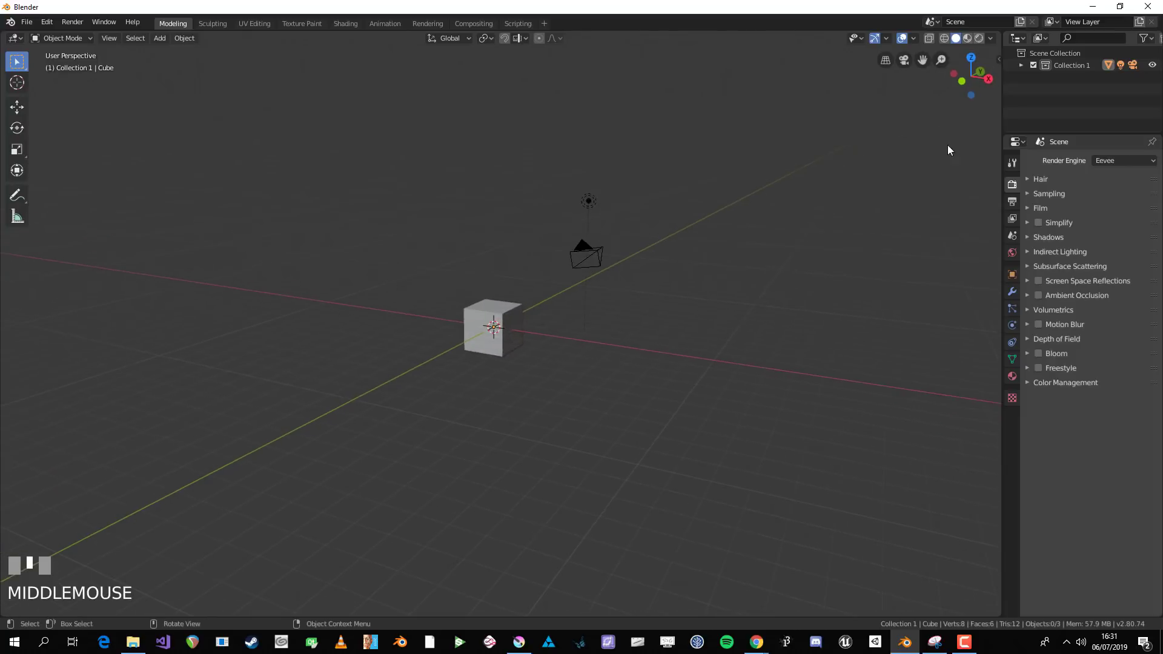
{"action": "left_click", "coordinate": [971, 96]}
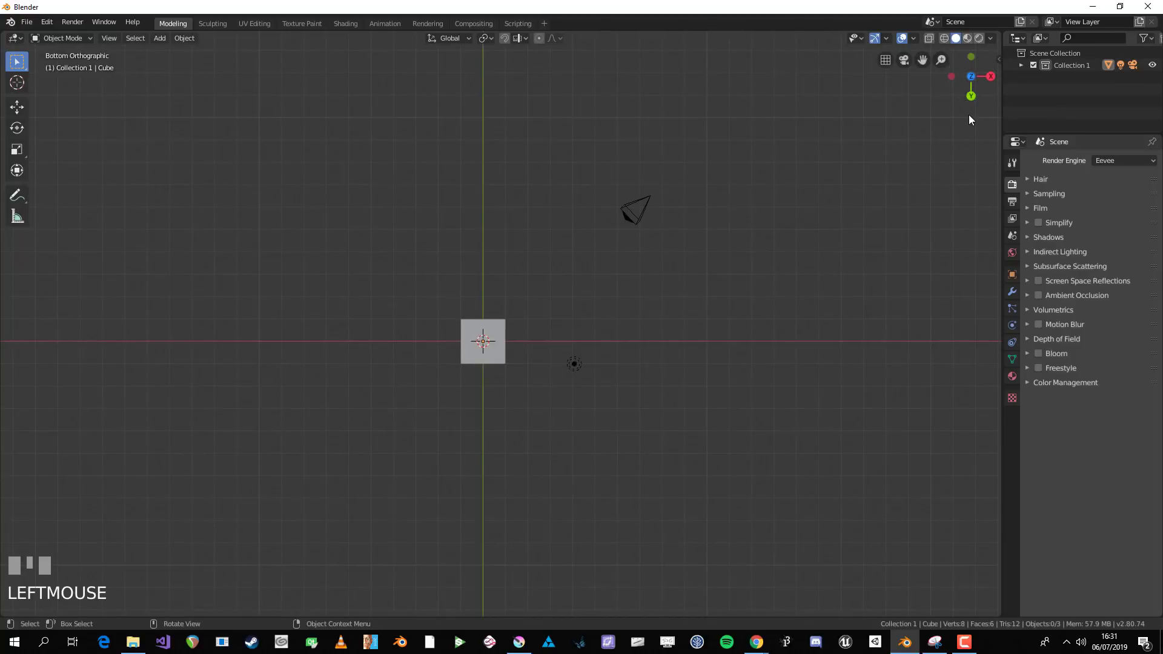
{"action": "left_click", "coordinate": [951, 76]}
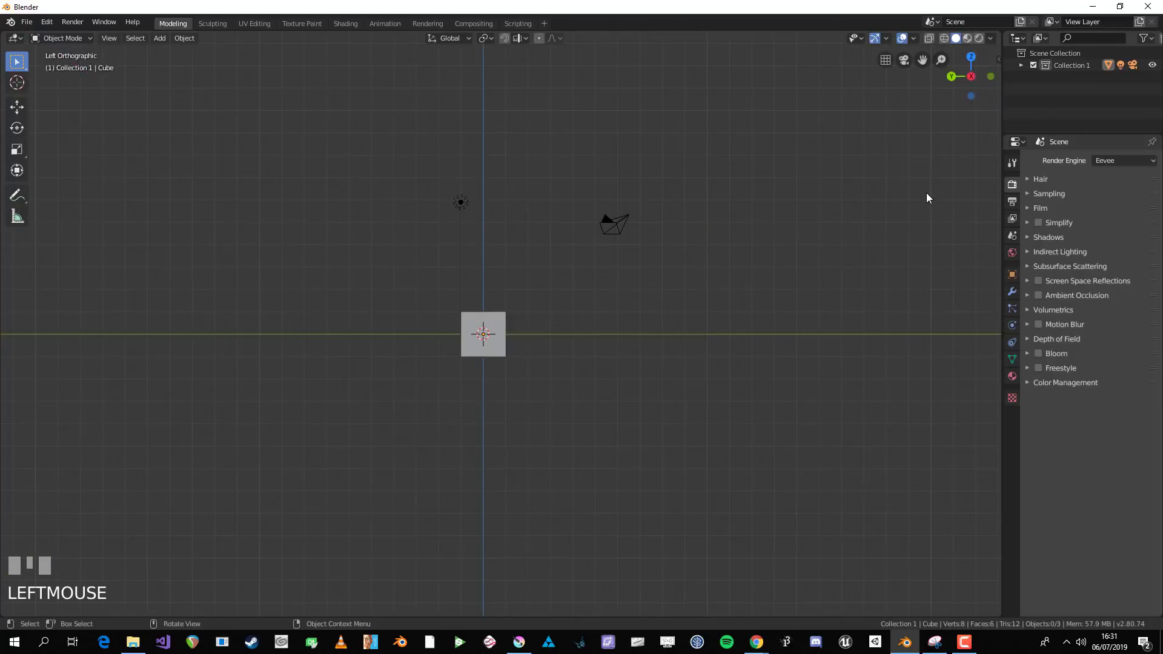
{"action": "middle_click_drag", "start_coordinate": [927, 197], "coordinate": [953, 234]}
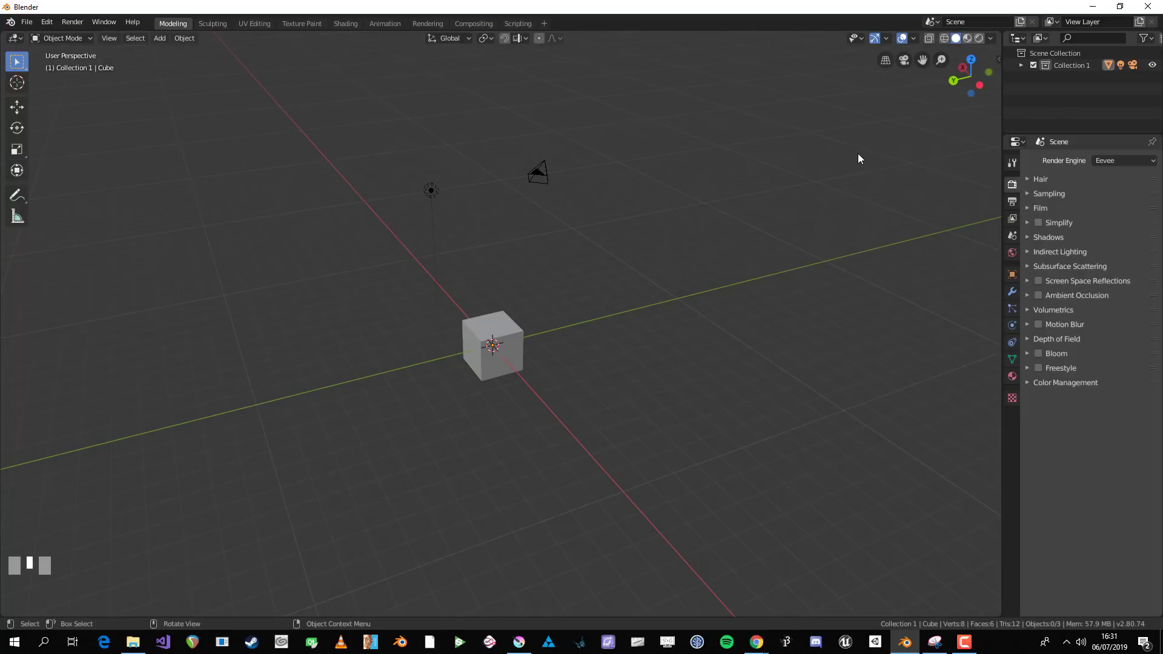
View the cube in back and front orthographic views, orbiting back to an angled perspective view after each.
{"action": "key", "text": "ctrl+KP_1"}
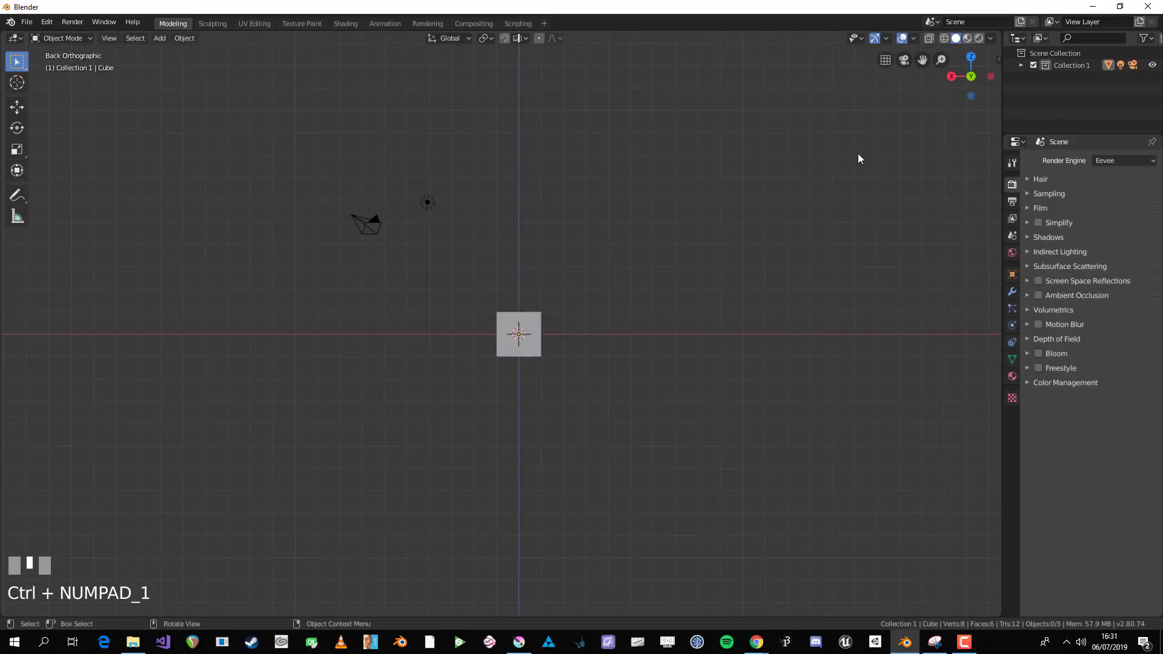
{"action": "middle_click_drag", "start_coordinate": [895, 101], "coordinate": [943, 130]}
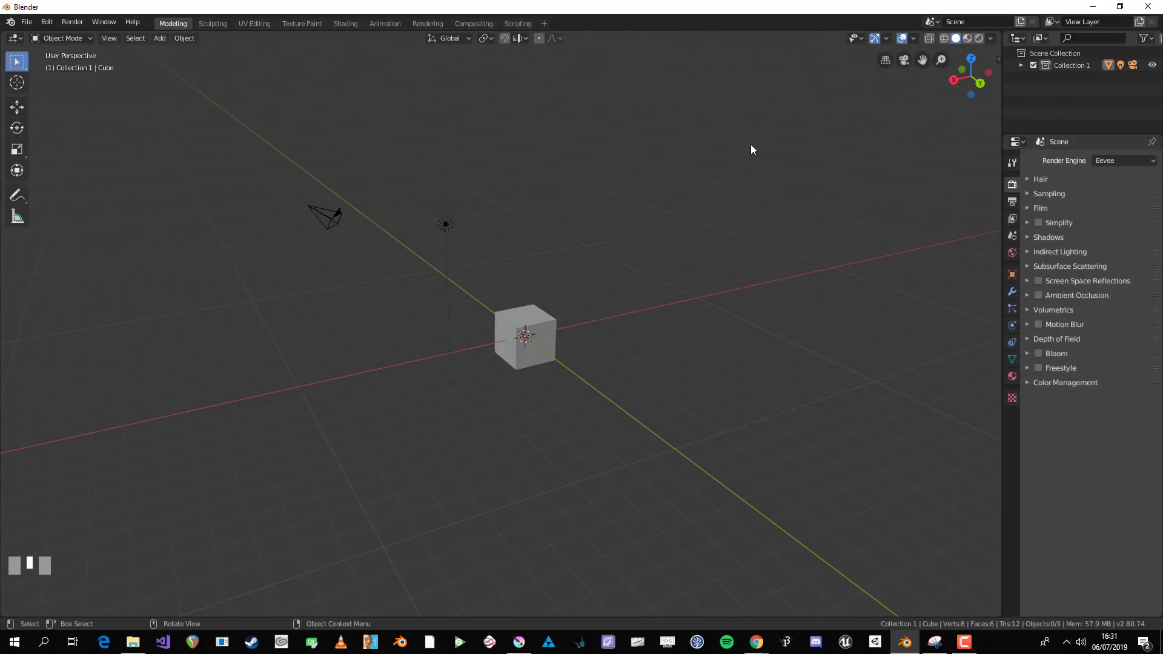
{"action": "key", "text": "KP_1"}
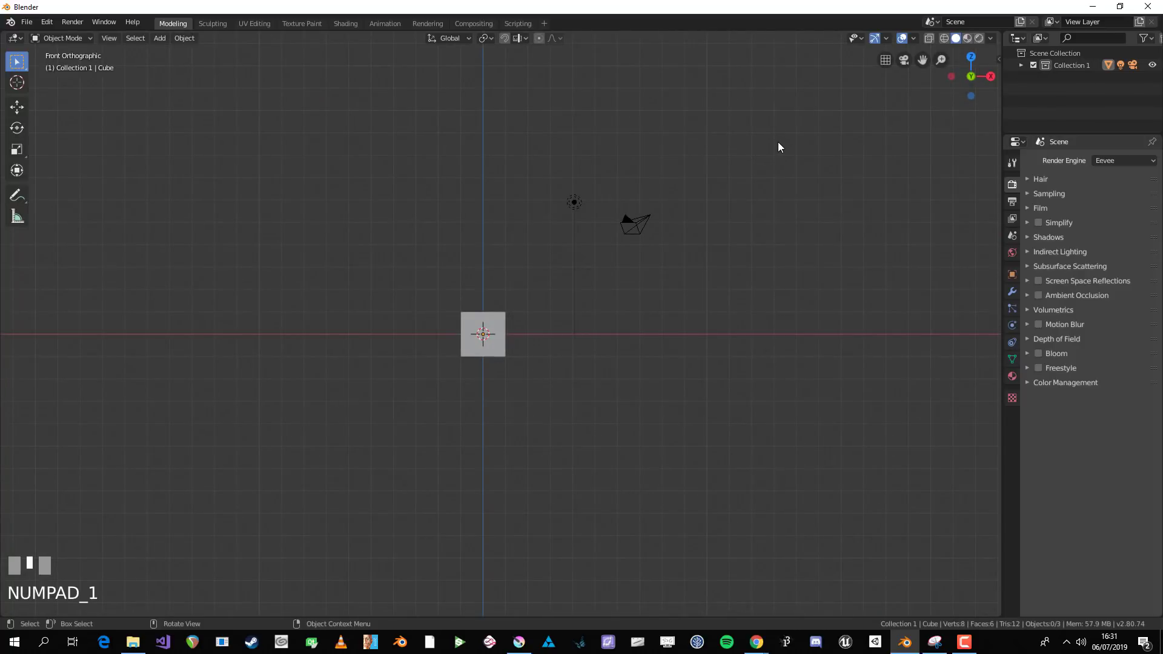
{"action": "middle_click_drag", "start_coordinate": [956, 155], "coordinate": [967, 90]}
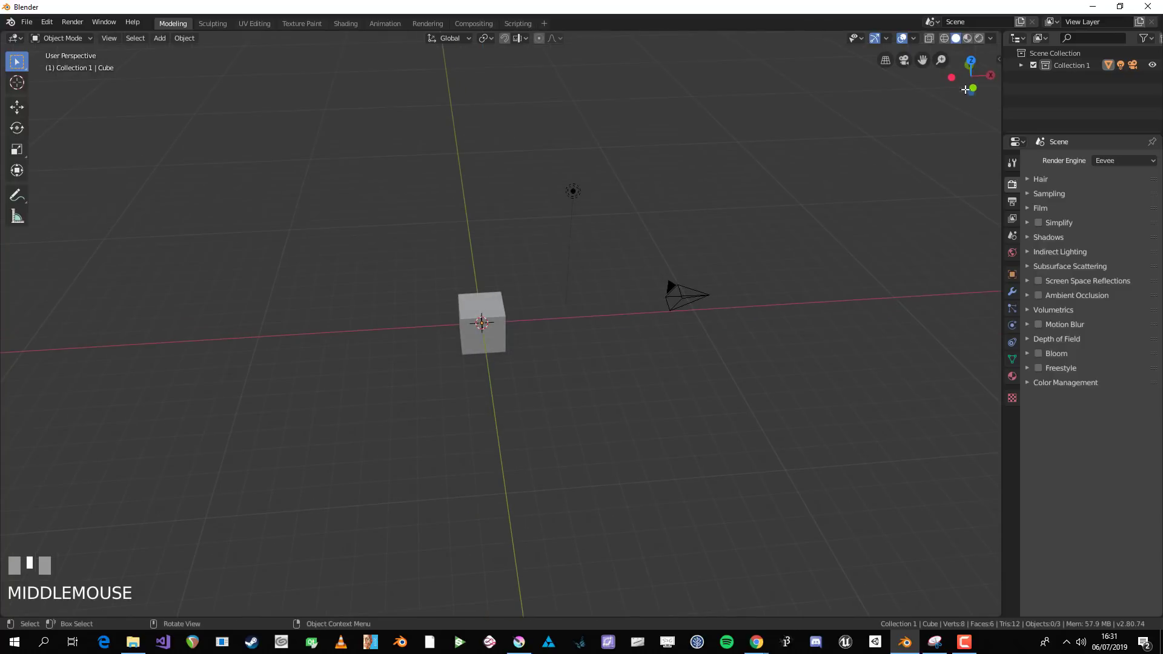
{"action": "middle_click_drag", "start_coordinate": [774, 241], "coordinate": [668, 228]}
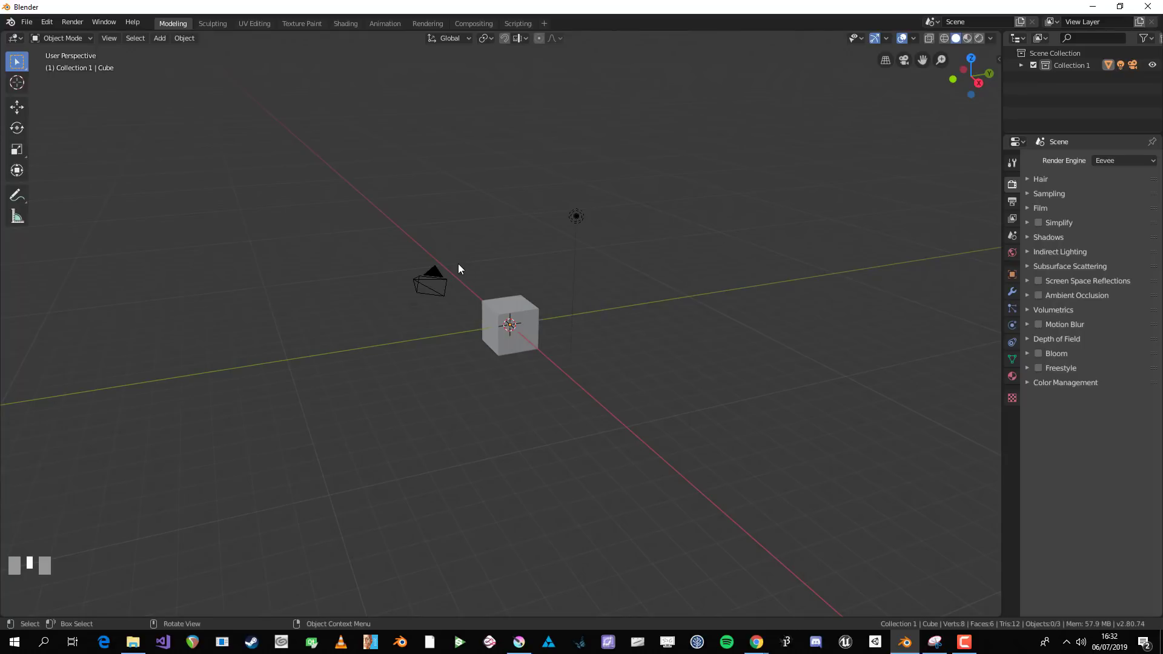
Open the Blender preferences and clear the add-on search filter.
{"action": "left_click", "coordinate": [47, 22]}
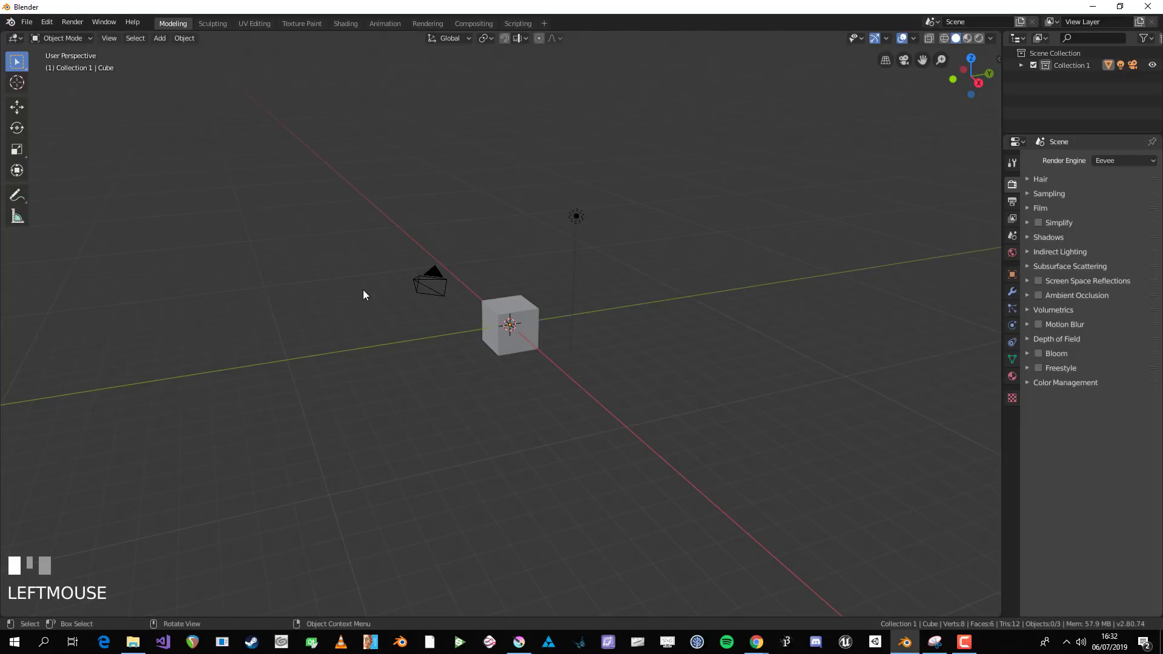
{"action": "key", "text": "F4"}
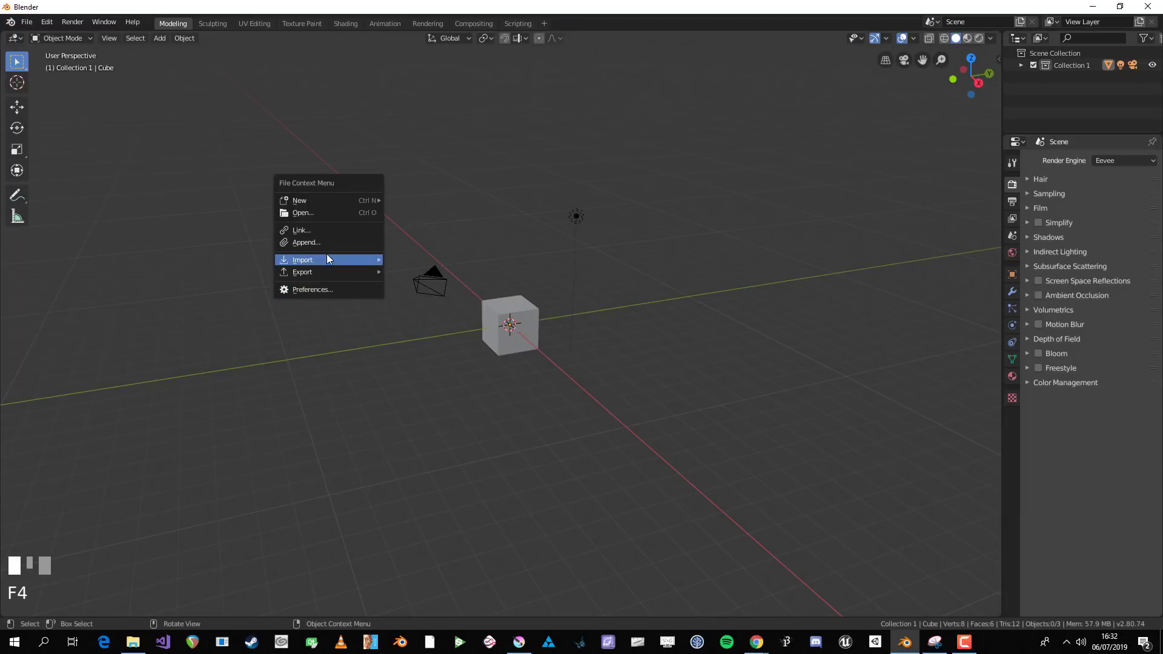
{"action": "left_click", "coordinate": [307, 289]}
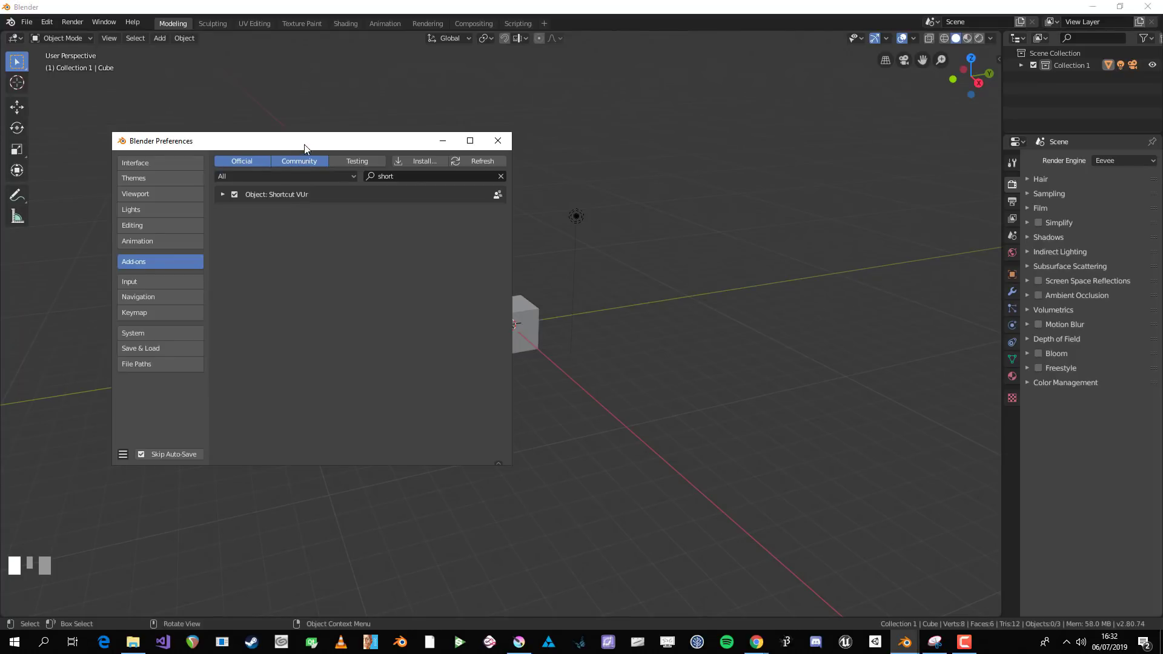
{"action": "left_click_drag", "start_coordinate": [358, 144], "coordinate": [508, 146]}
{"action": "left_click", "coordinate": [650, 178]}
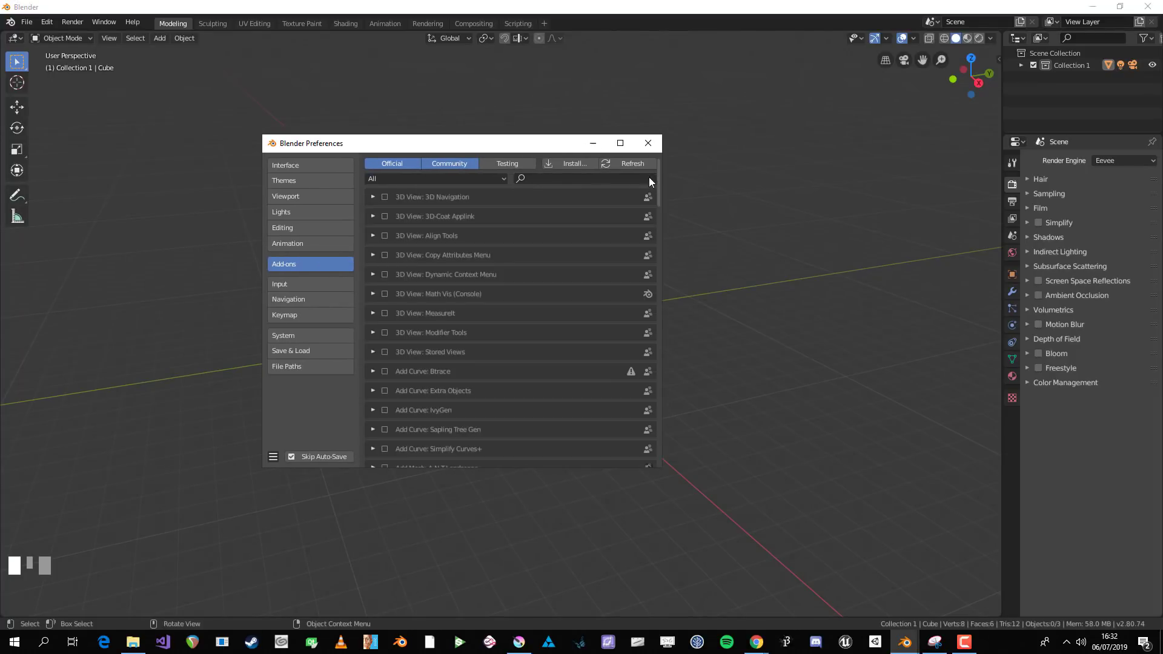
Enable Emulate 3 Button Mouse and Emulate Numpad in the input preferences and close the preferences window.
{"action": "left_click", "coordinate": [335, 165]}
{"action": "left_click_drag", "start_coordinate": [485, 143], "coordinate": [516, 160]}
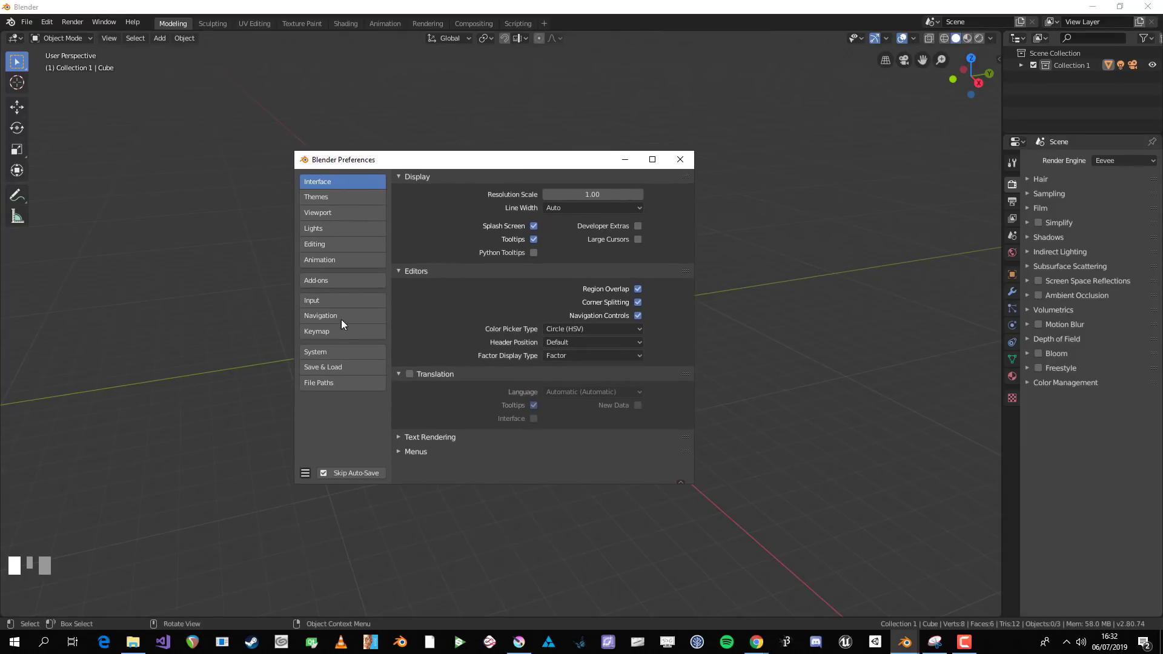
{"action": "left_click_drag", "start_coordinate": [396, 160], "coordinate": [500, 135]}
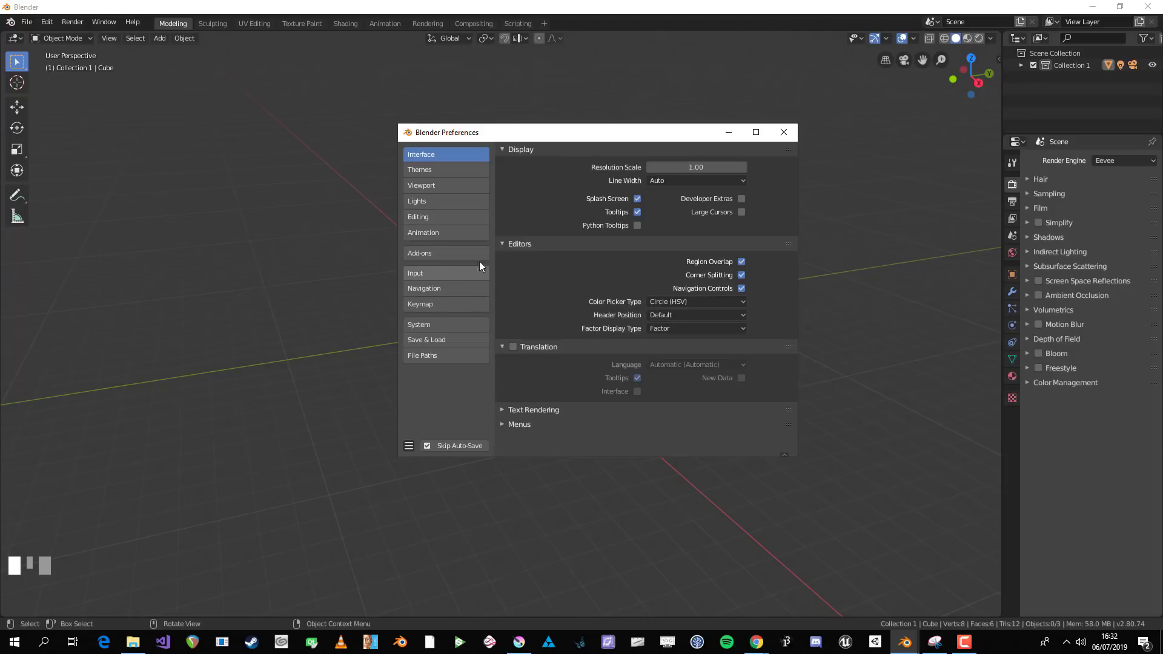
{"action": "left_click_drag", "start_coordinate": [491, 137], "coordinate": [565, 137]}
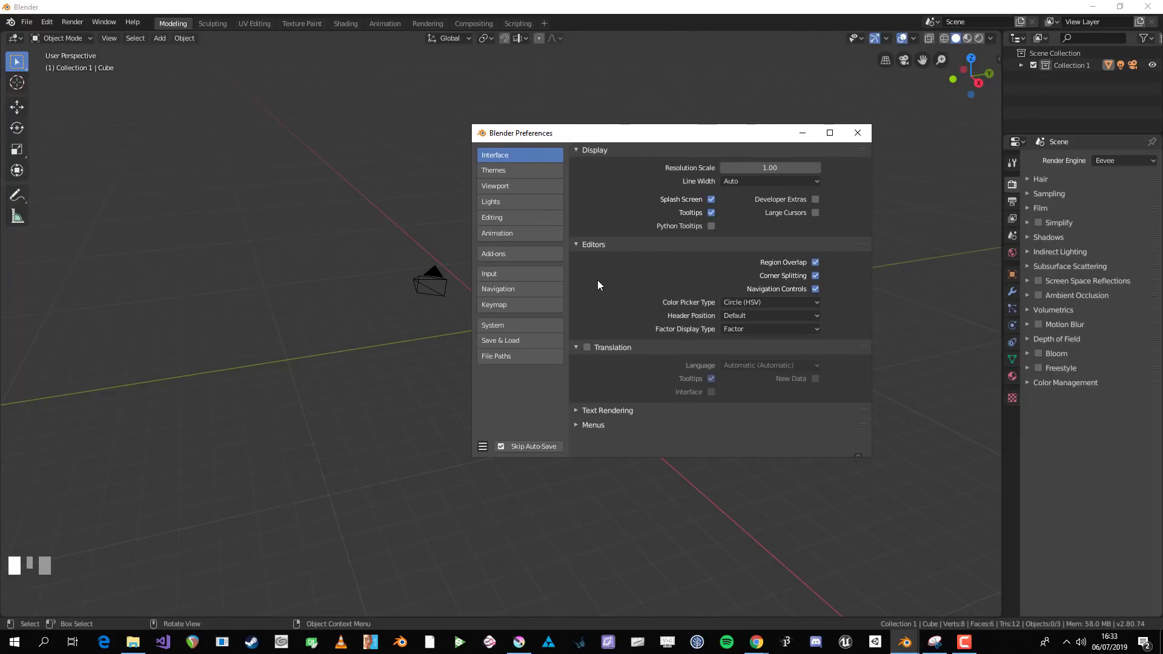
{"action": "left_click", "coordinate": [558, 271]}
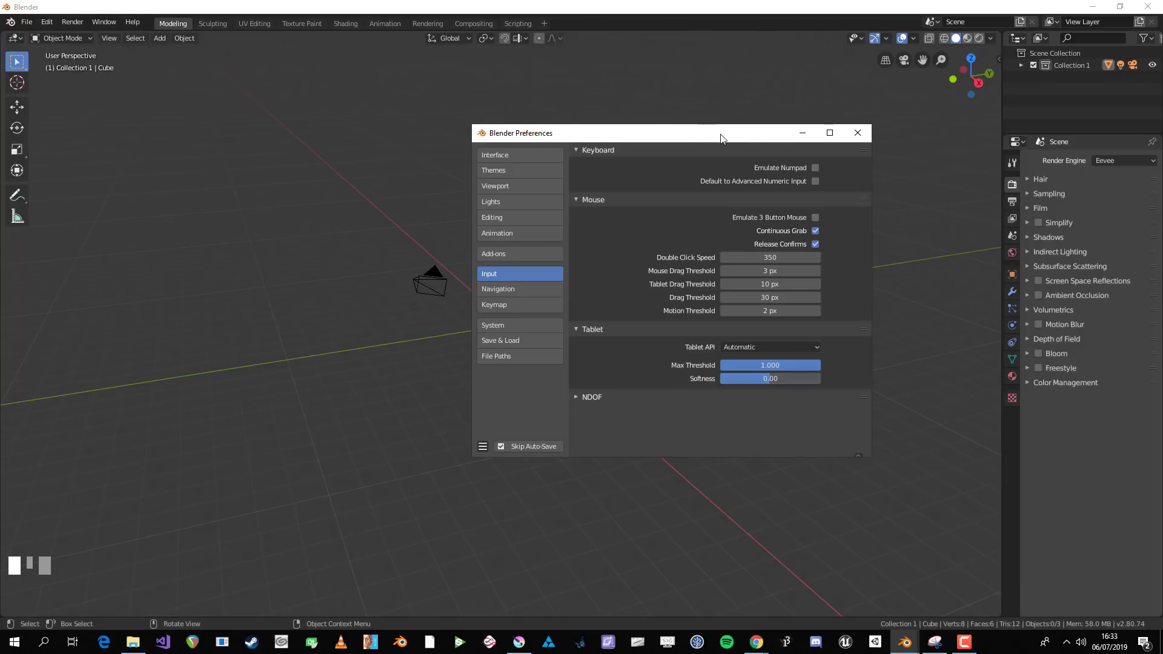
{"action": "left_click_drag", "start_coordinate": [723, 134], "coordinate": [756, 148]}
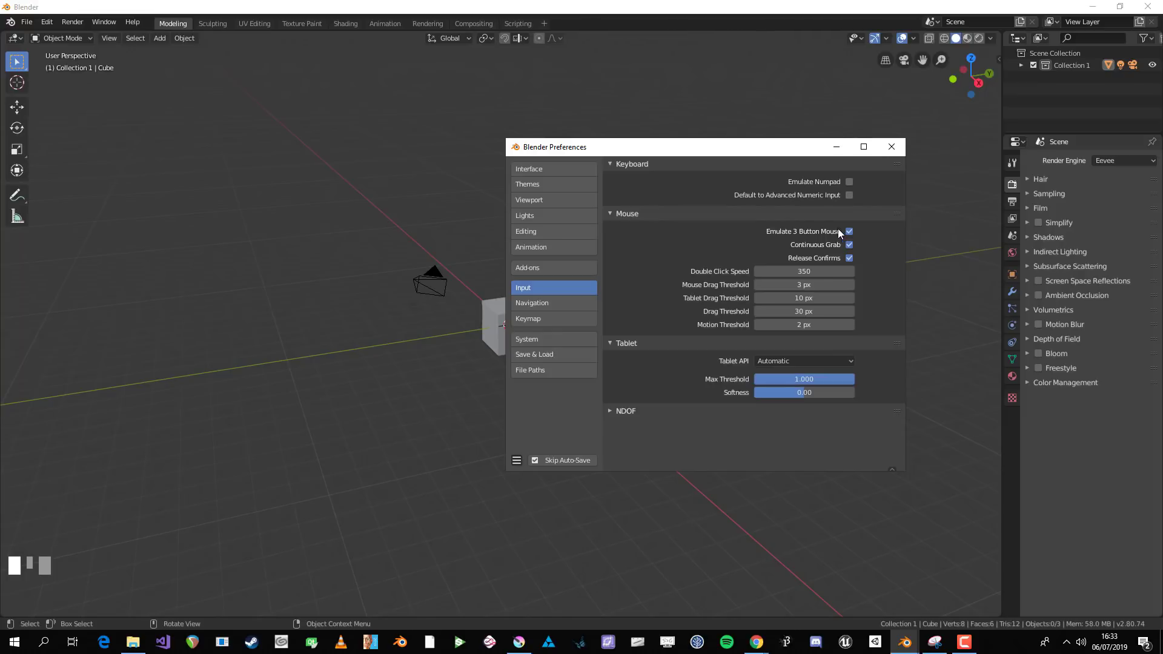
{"action": "left_click", "coordinate": [837, 183]}
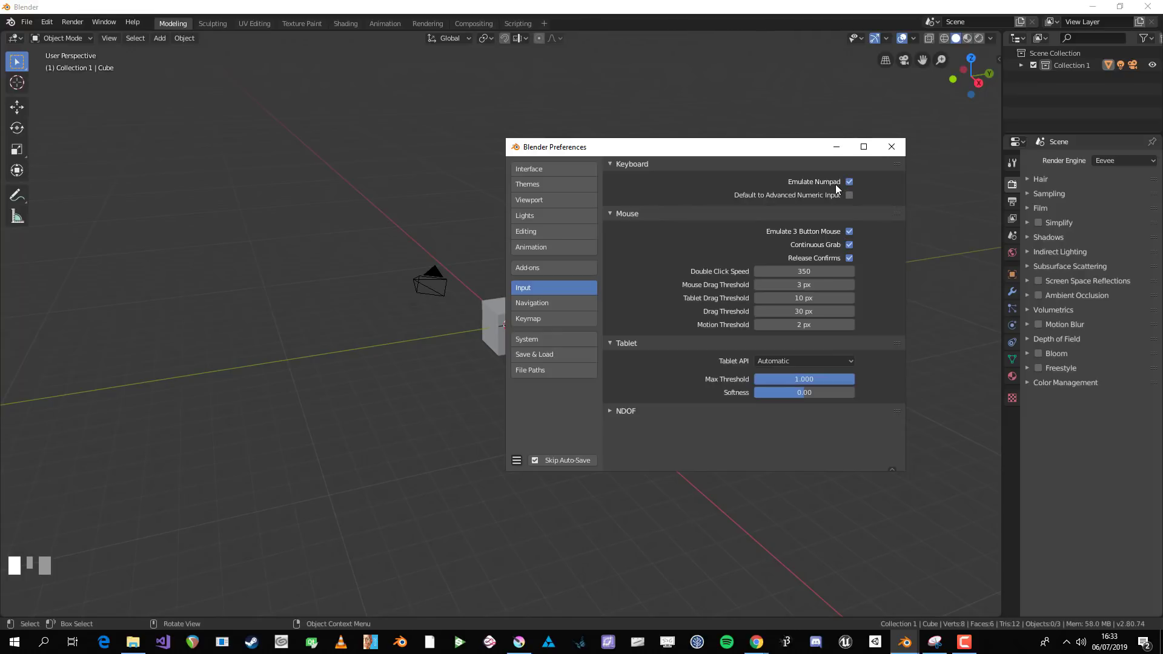
{"action": "left_click", "coordinate": [892, 148]}
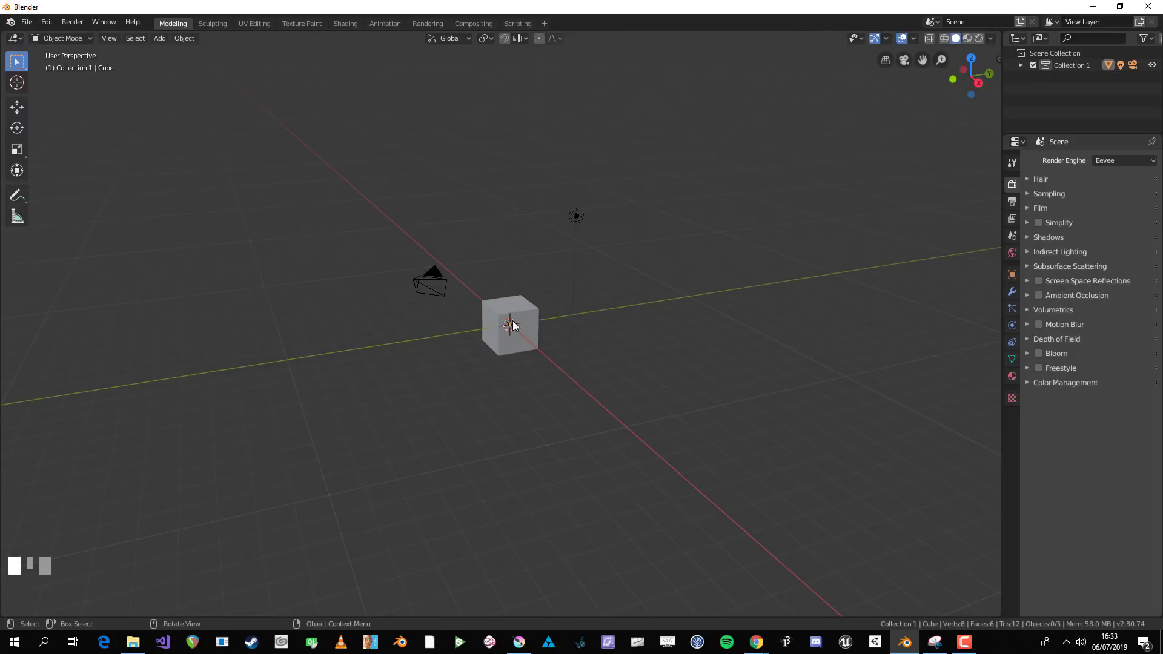
Orbit around the cube to see it from another side and pan the viewport.
{"action": "middle_click_drag", "start_coordinate": [505, 292], "coordinate": [501, 332]}
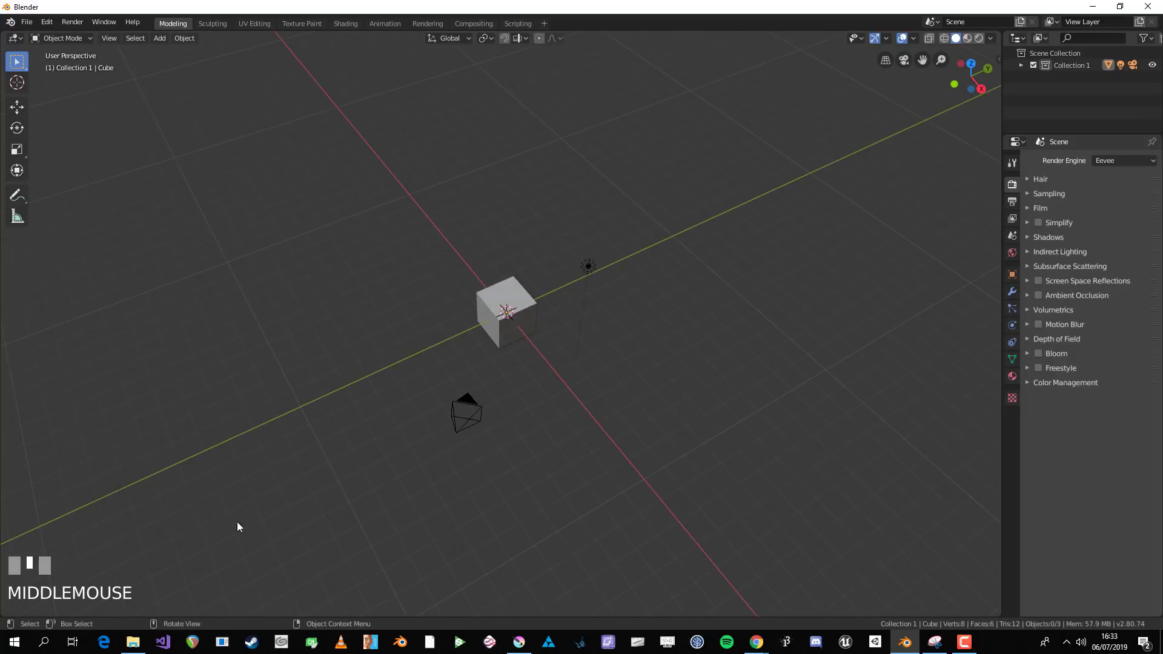
{"action": "middle_click_drag", "start_coordinate": [424, 292], "coordinate": [546, 321]}
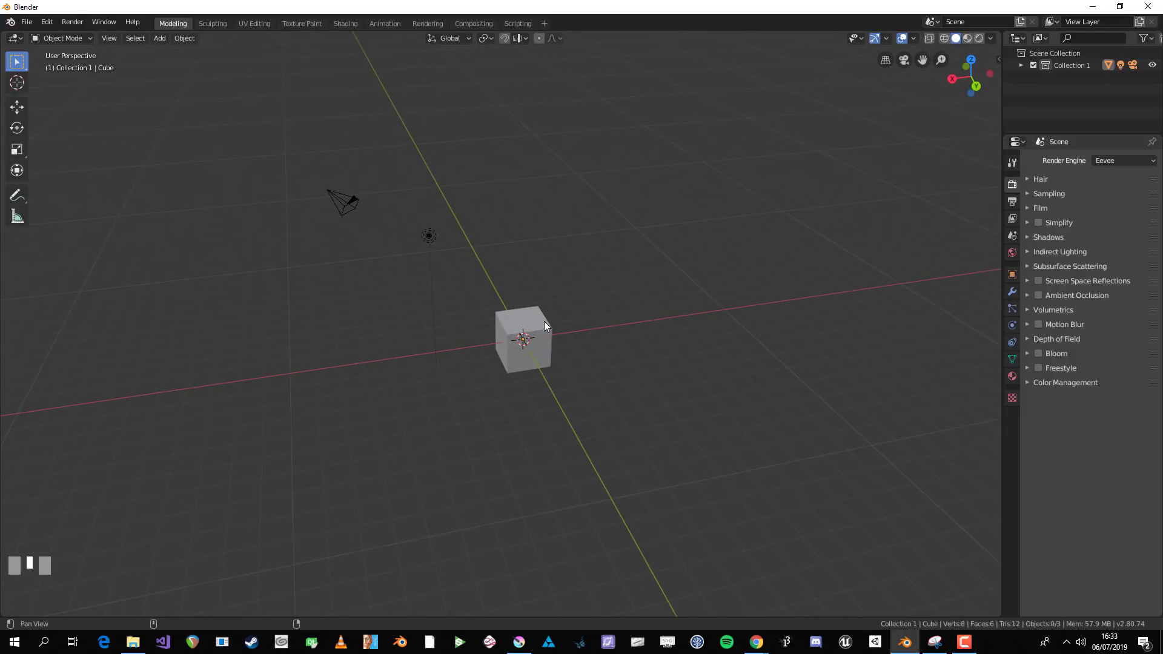
{"action": "mouse_move", "coordinate": [555, 322]}
{"action": "middle_mouse_down", "text": "shift"}
{"action": "mouse_move", "coordinate": [535, 322]}
{"action": "mouse_move", "coordinate": [601, 353]}
{"action": "mouse_move", "coordinate": [522, 302]}
{"action": "mouse_move", "coordinate": [605, 340]}
{"action": "mouse_move", "coordinate": [530, 285]}
{"action": "mouse_move", "coordinate": [626, 309]}
{"action": "mouse_move", "coordinate": [492, 303]}
{"action": "mouse_move", "coordinate": [587, 330]}
{"action": "mouse_move", "coordinate": [551, 330]}
{"action": "middle_mouse_up", "text": "shift"}
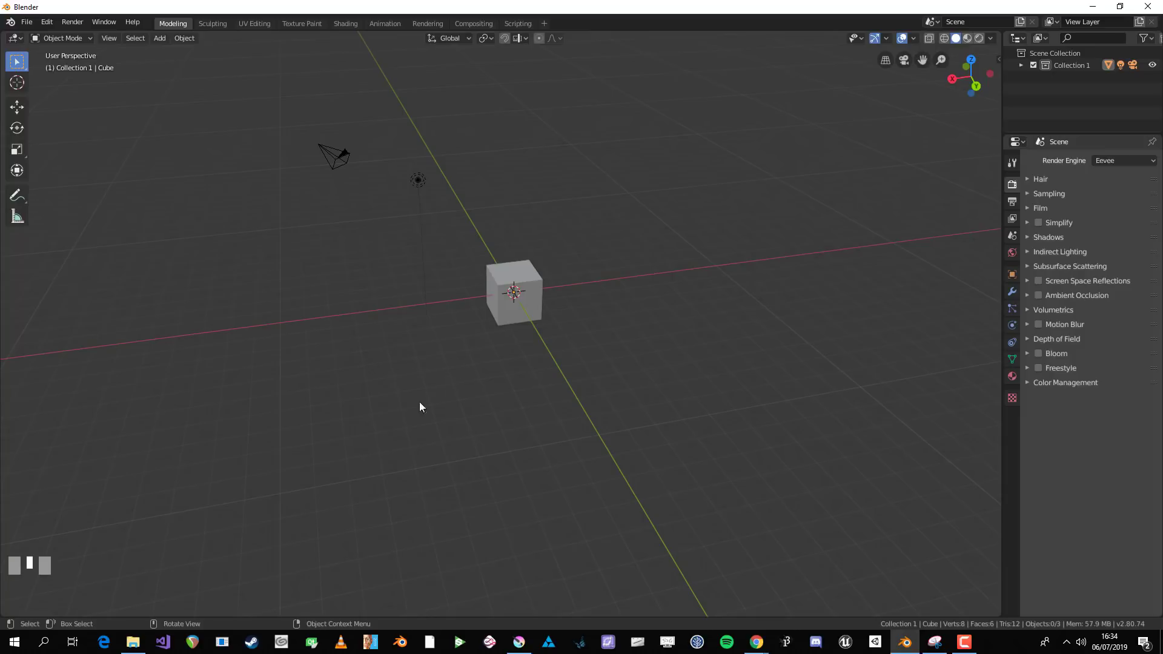
{"action": "middle_click_drag", "start_coordinate": [514, 361], "coordinate": [503, 295]}
Zoom in and out on the cube, first in increments and finally with smooth continuous zooming.
{"action": "scroll", "coordinate": [533, 252], "scroll_direction": "up", "scroll_amount": 6}
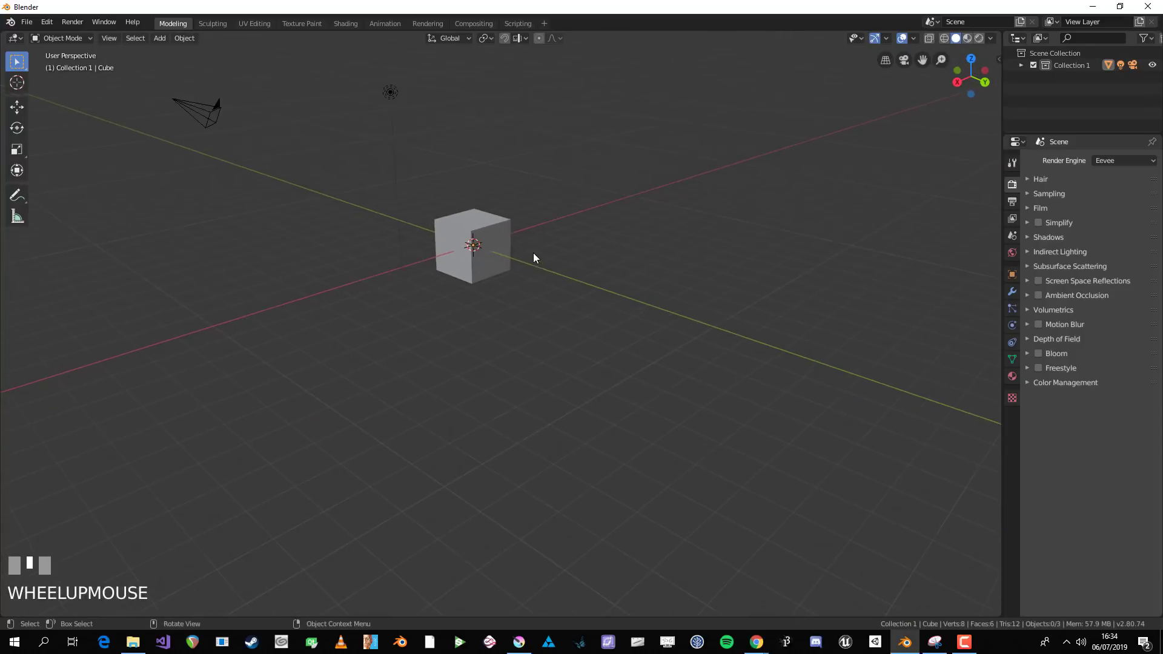
{"action": "scroll", "coordinate": [532, 231], "scroll_direction": "down", "scroll_amount": 2}
{"action": "middle_click_drag", "start_coordinate": [532, 235], "coordinate": [529, 242]}
{"action": "scroll", "coordinate": [526, 227], "scroll_direction": "down", "scroll_amount": 5}
{"action": "scroll", "coordinate": [525, 228], "scroll_direction": "up", "scroll_amount": 1}
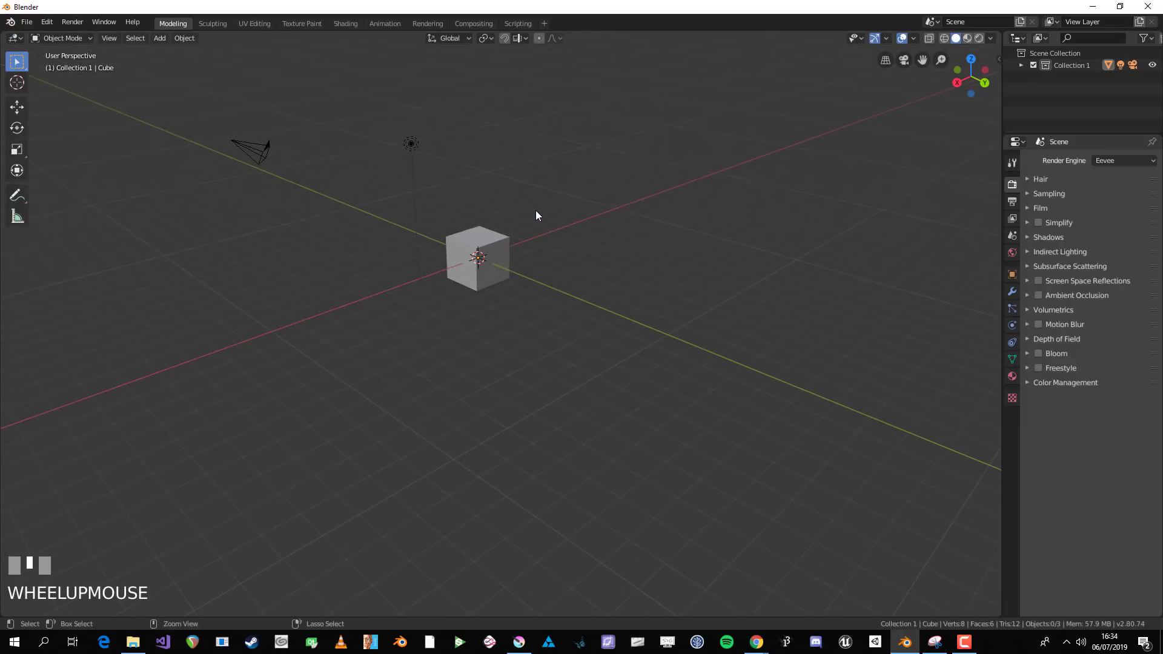
{"action": "middle_click_drag", "start_coordinate": [527, 262], "coordinate": [548, 421], "text": "ctrl"}
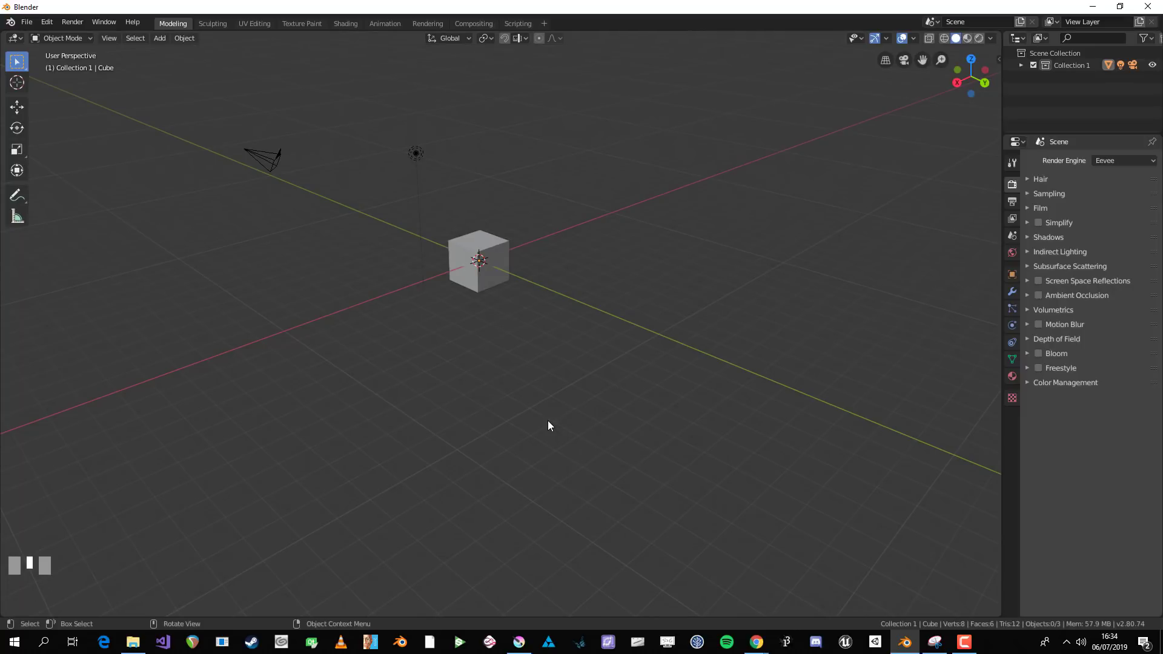
{"action": "middle_click_drag", "start_coordinate": [543, 377], "coordinate": [644, 393], "text": "ctrl"}
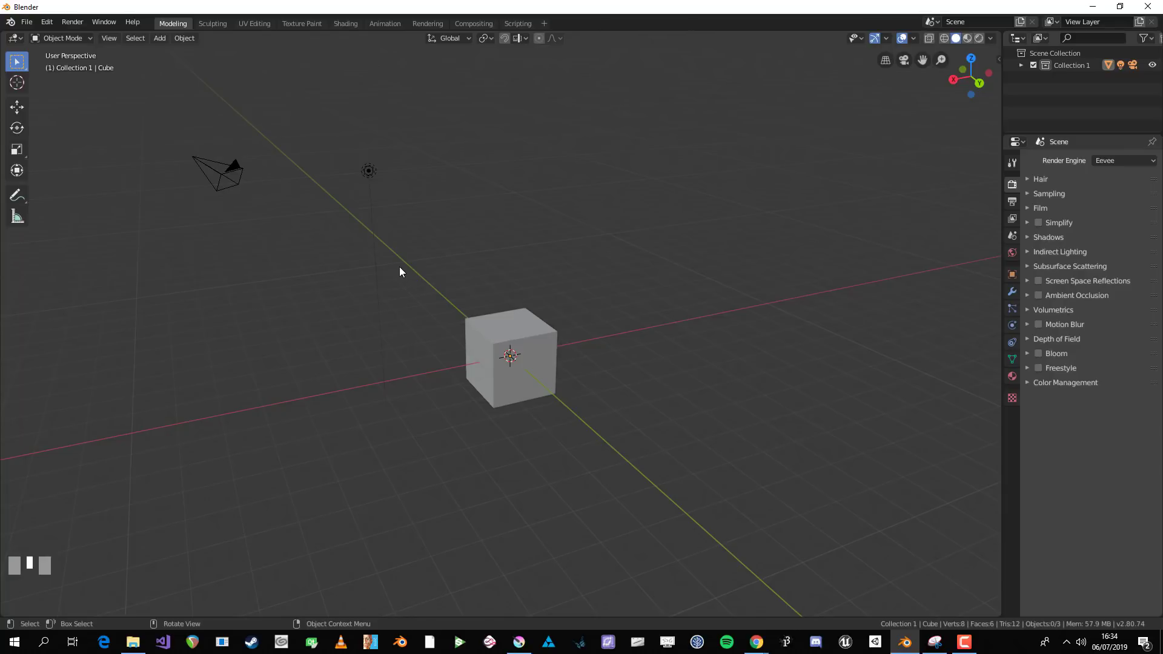
Reopen the Blender preferences and show the keymap settings.
{"action": "key", "text": "F4"}
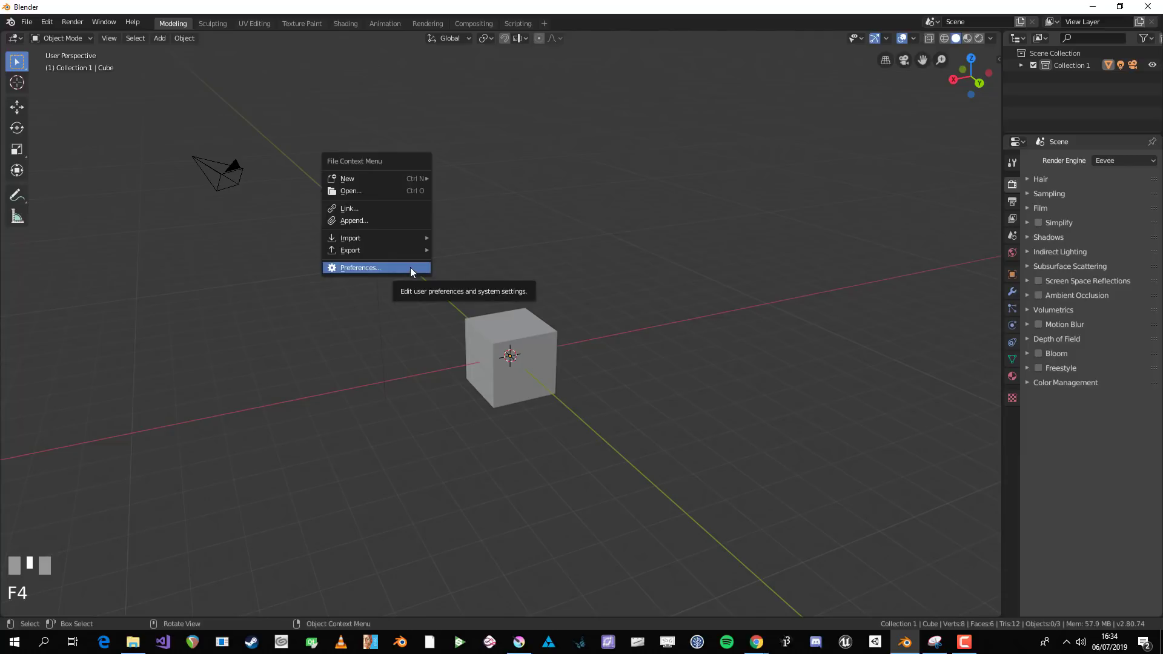
{"action": "left_click", "coordinate": [410, 267]}
{"action": "left_click_drag", "start_coordinate": [372, 122], "coordinate": [621, 135]}
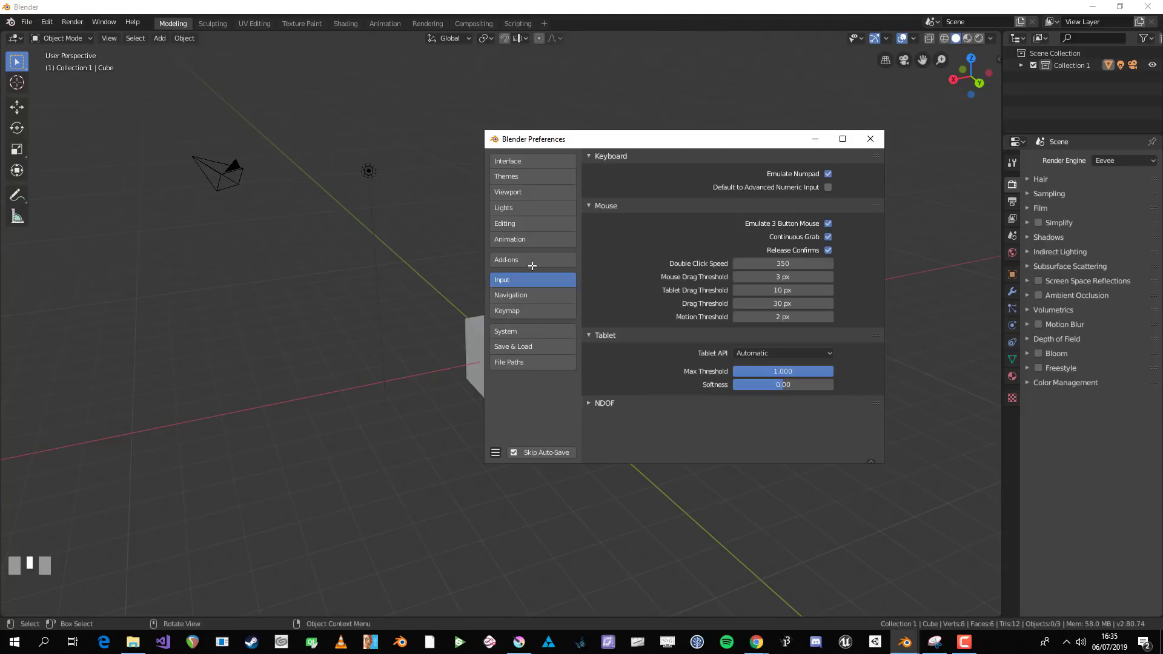
{"action": "left_click", "coordinate": [544, 311]}
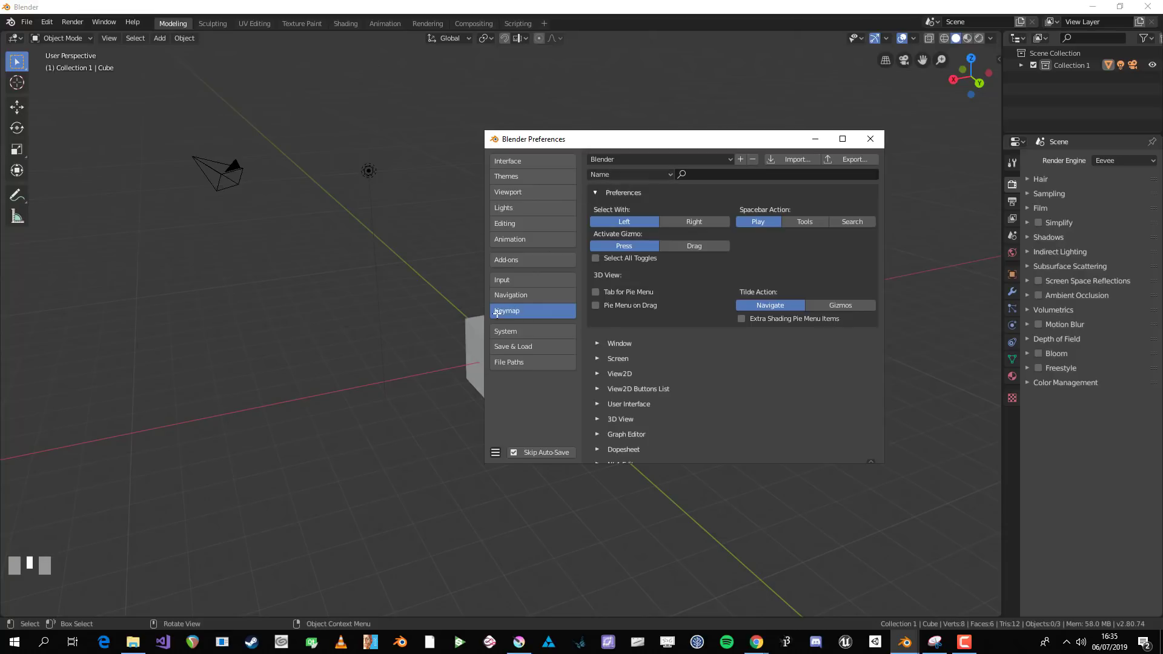
Search the keymap for "3D" and examine the 3D View shortcuts for rotating, panning and zooming the view.
{"action": "left_click", "coordinate": [730, 176]}
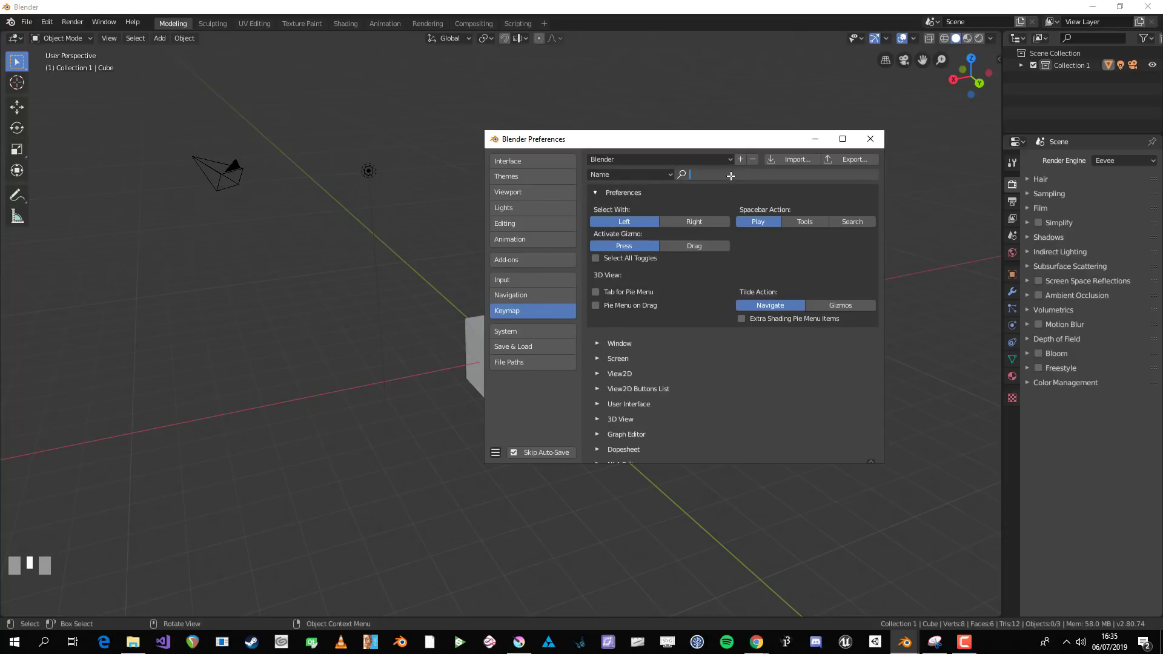
{"action": "type", "text": "3D vie"}
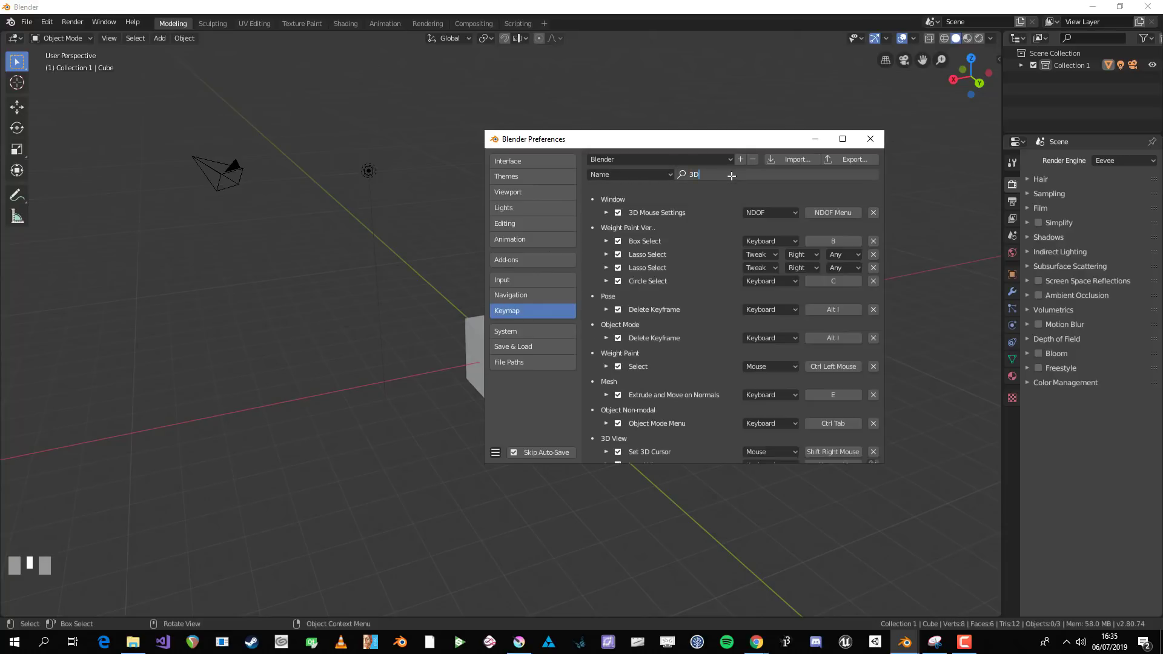
{"action": "key", "text": "BackSpace"}
{"action": "key", "text": "BackSpace"}
{"action": "key", "text": "BackSpace"}
{"action": "left_click", "coordinate": [586, 409]}
{"action": "scroll", "coordinate": [585, 409], "scroll_direction": "down", "scroll_amount": 2}
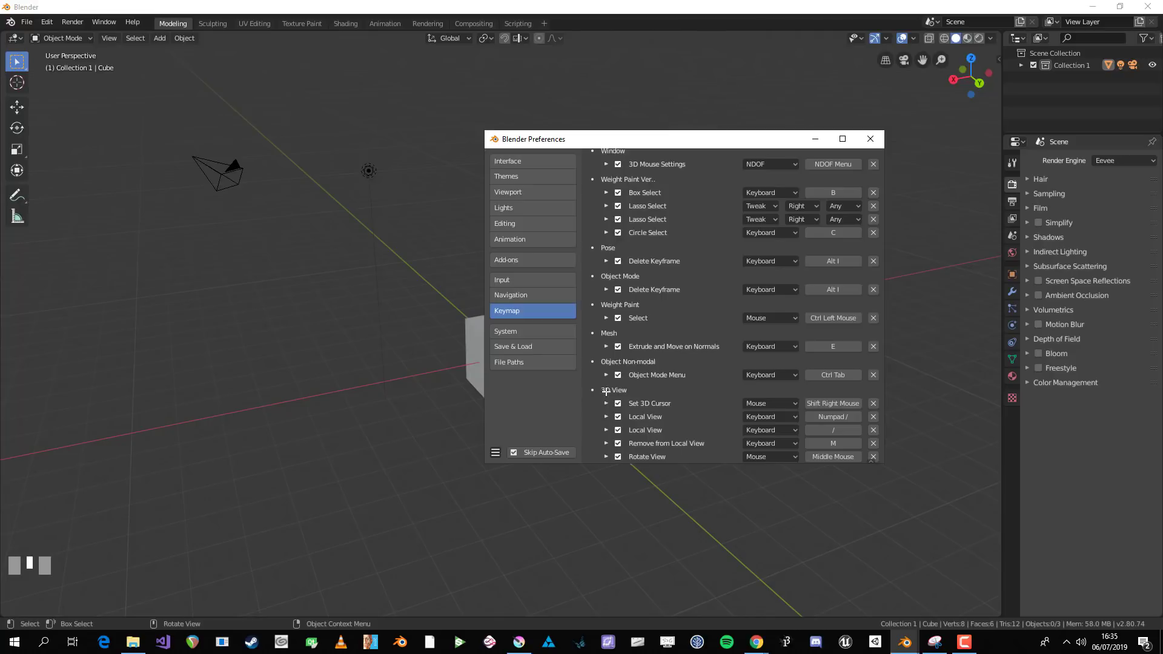
{"action": "scroll", "coordinate": [613, 392], "scroll_direction": "down", "scroll_amount": 1}
{"action": "scroll", "coordinate": [636, 361], "scroll_direction": "down", "scroll_amount": 5}
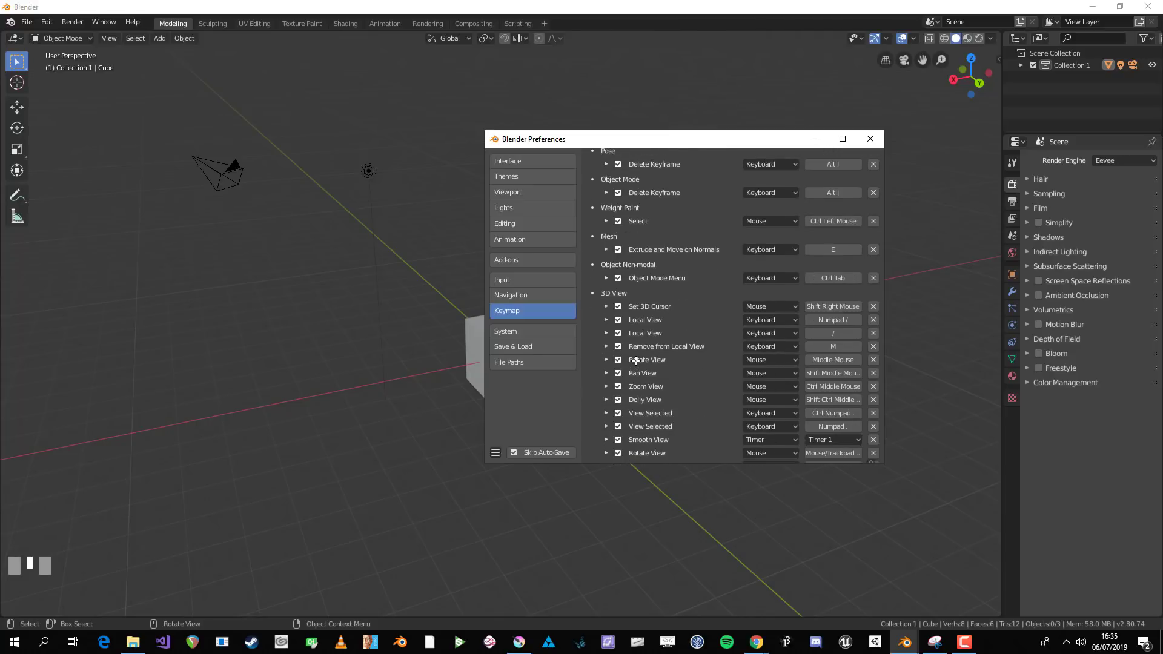
{"action": "scroll", "coordinate": [636, 362], "scroll_direction": "up", "scroll_amount": 8}
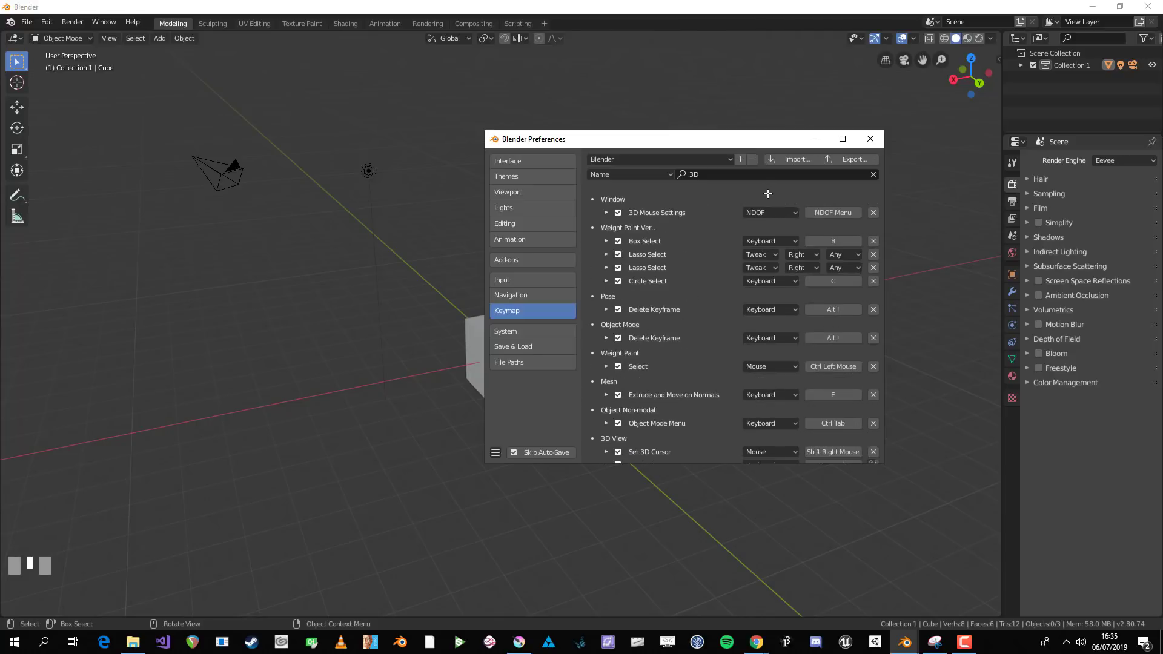
Search the keymap for "Pie" and examine the shortcut assigned to the View entry under 3D View.
{"action": "left_click", "coordinate": [760, 175]}
{"action": "type", "text": "Pie"}
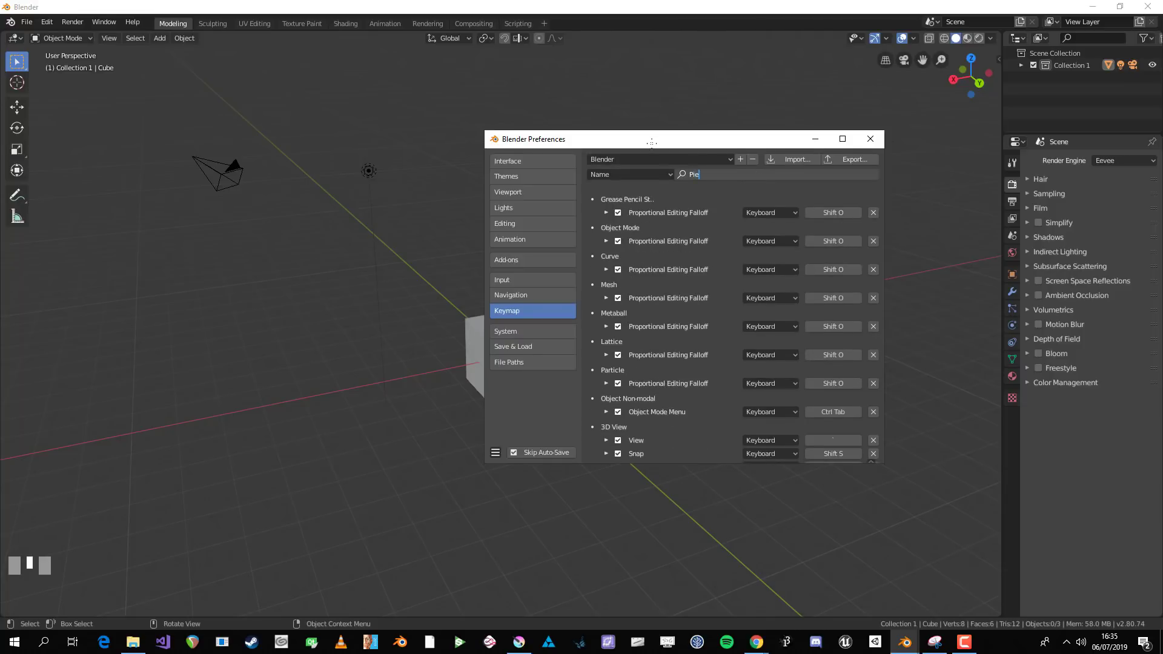
{"action": "left_click_drag", "start_coordinate": [651, 142], "coordinate": [665, 119]}
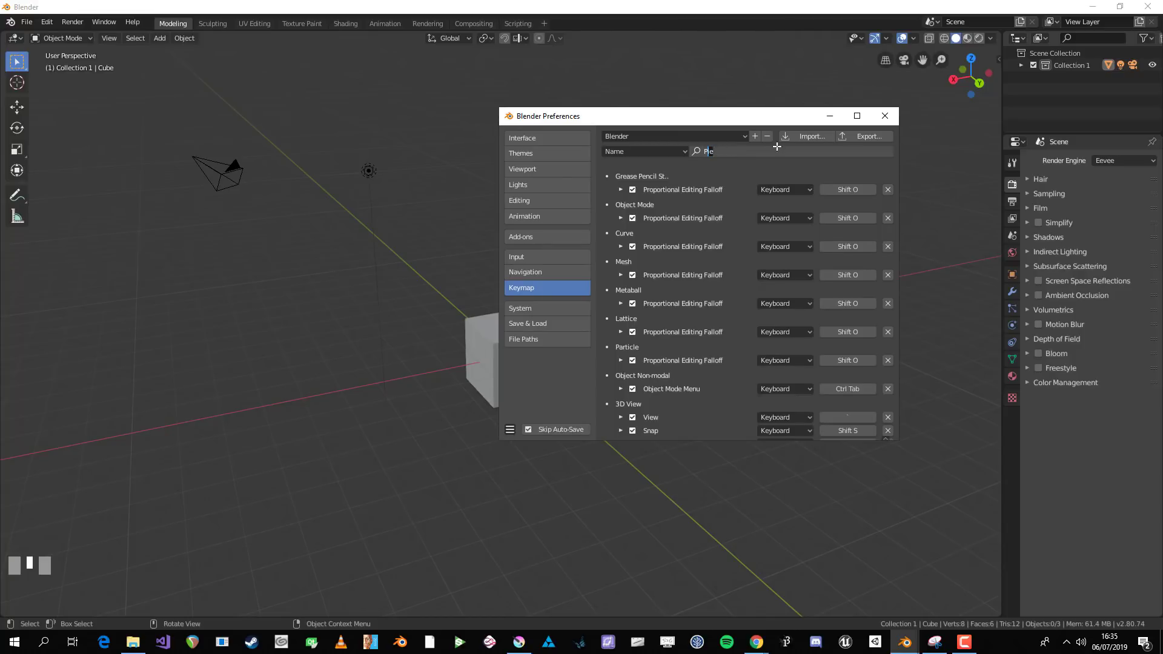
{"action": "scroll", "coordinate": [618, 381], "scroll_direction": "down", "scroll_amount": 2}
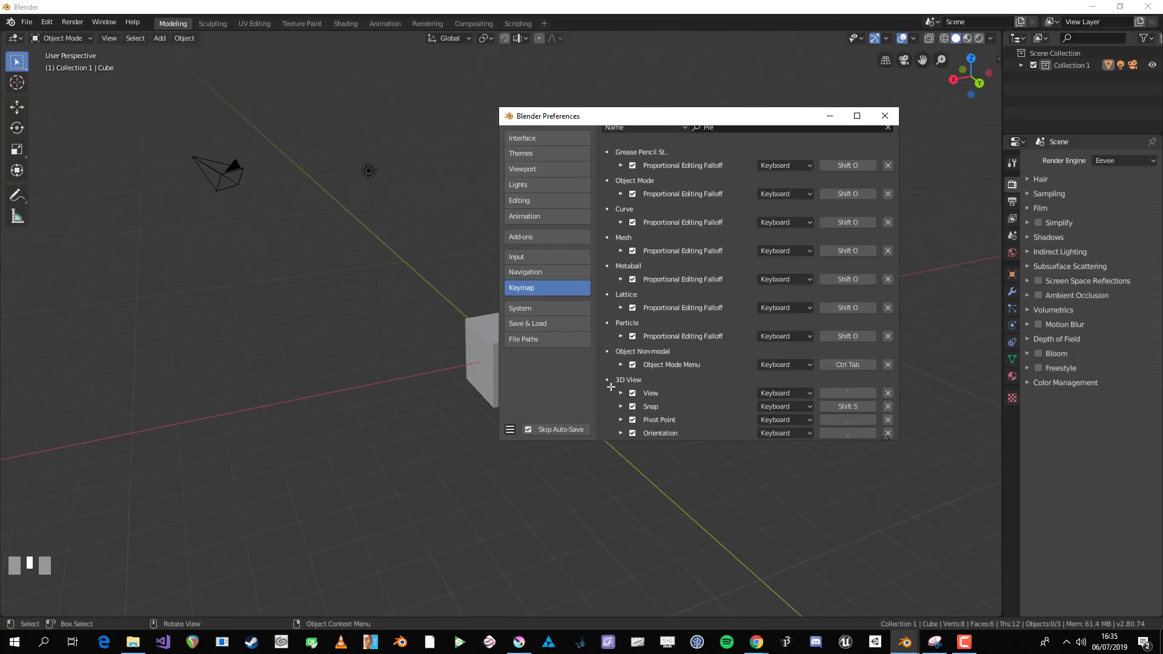
{"action": "scroll", "coordinate": [643, 364], "scroll_direction": "down", "scroll_amount": 2}
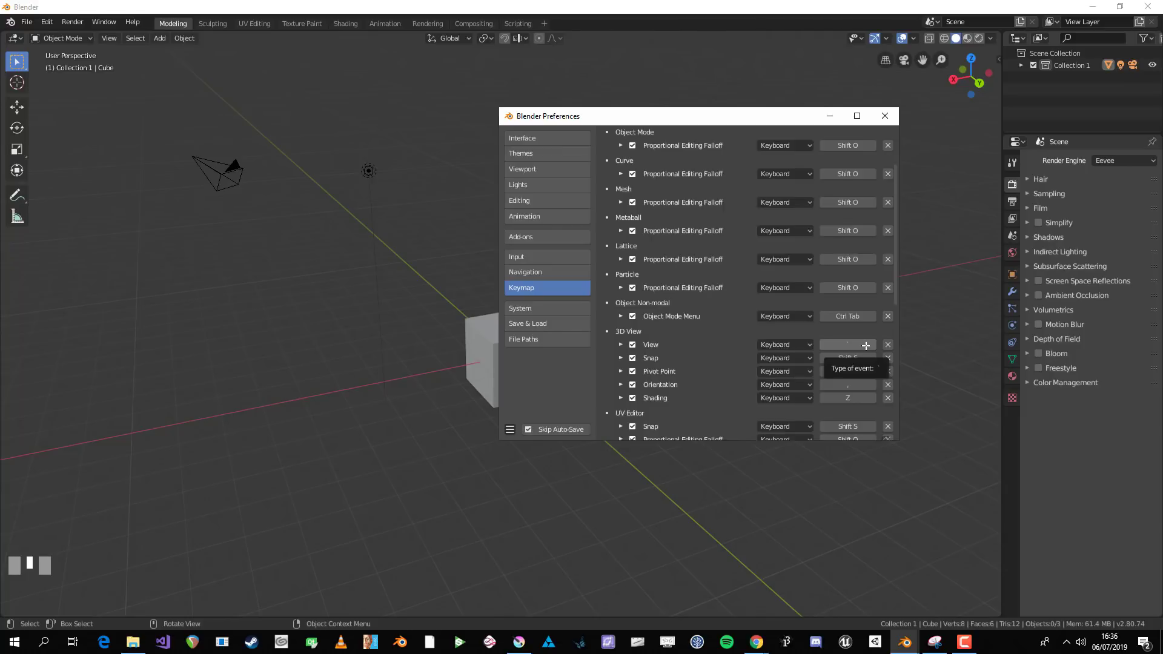
Assign the apostrophe as the shortcut for the 3D View's View pie menu and close the preferences.
{"action": "left_click", "coordinate": [866, 346]}
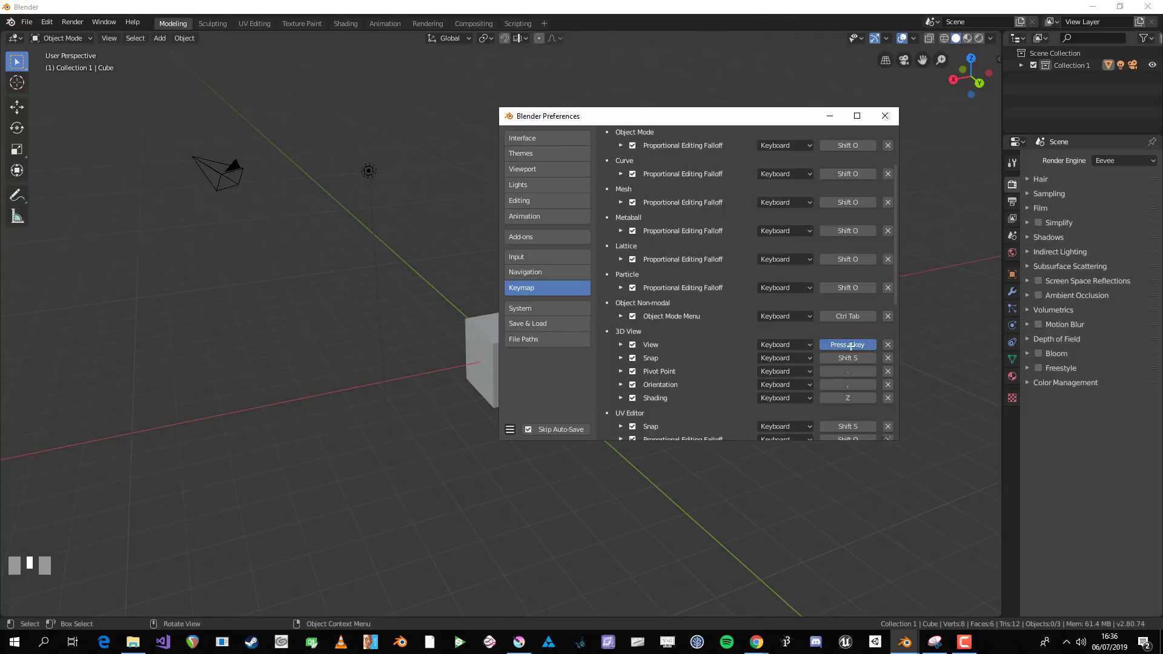
{"action": "key", "text": "apostrophe"}
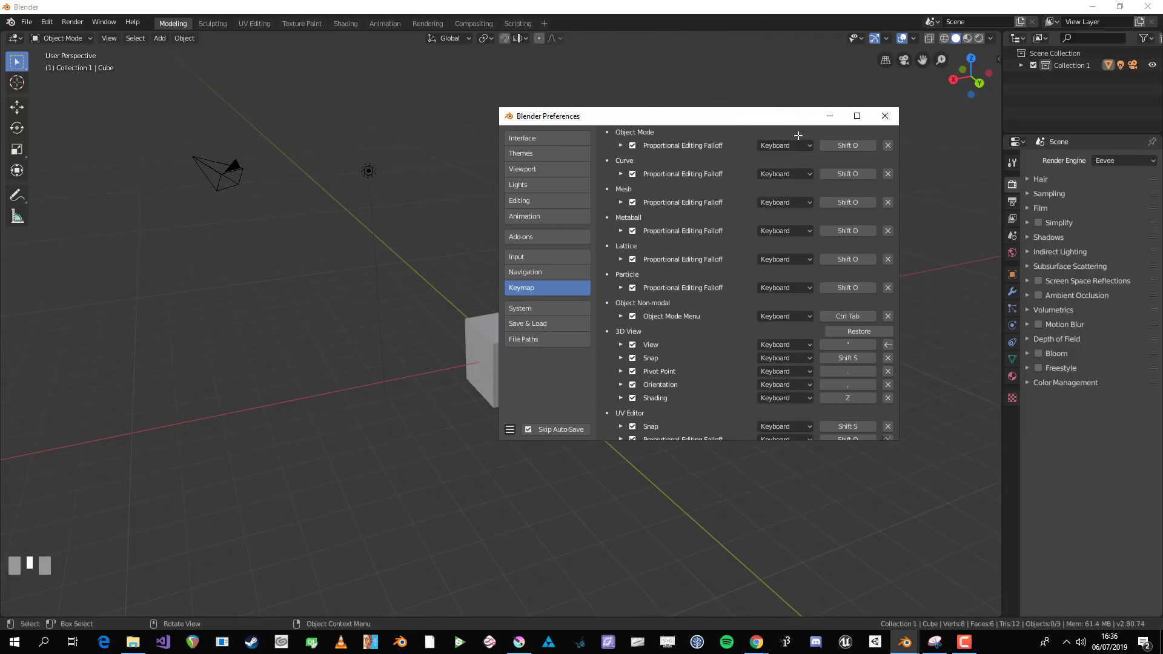
{"action": "left_click", "coordinate": [885, 116]}
View the cube from the top, right and left using the View pie menu, and orbit back to a perspective view.
{"action": "middle_click_drag", "start_coordinate": [575, 279], "coordinate": [561, 286]}
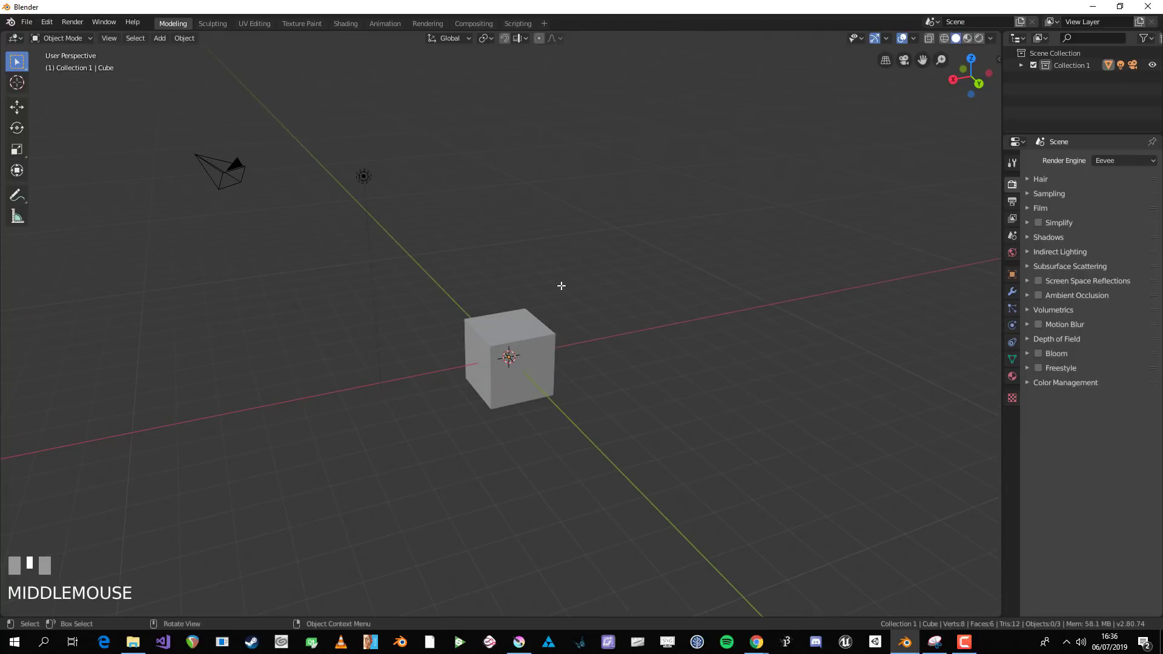
{"action": "key", "text": "apostrophe"}
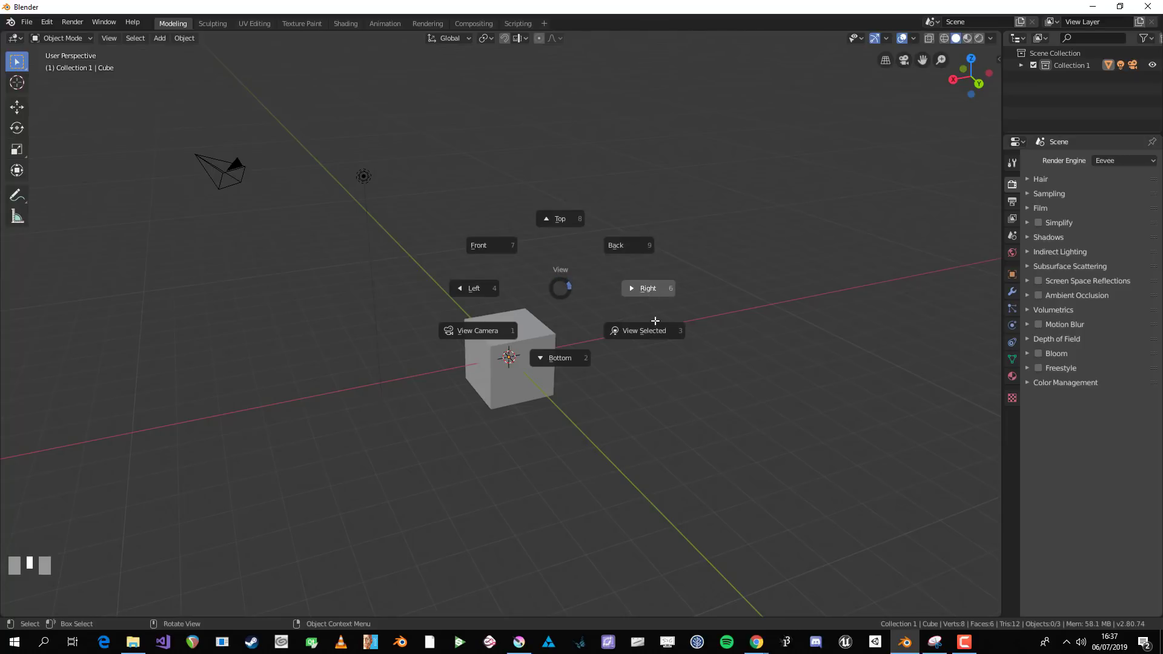
{"action": "left_click", "coordinate": [563, 218]}
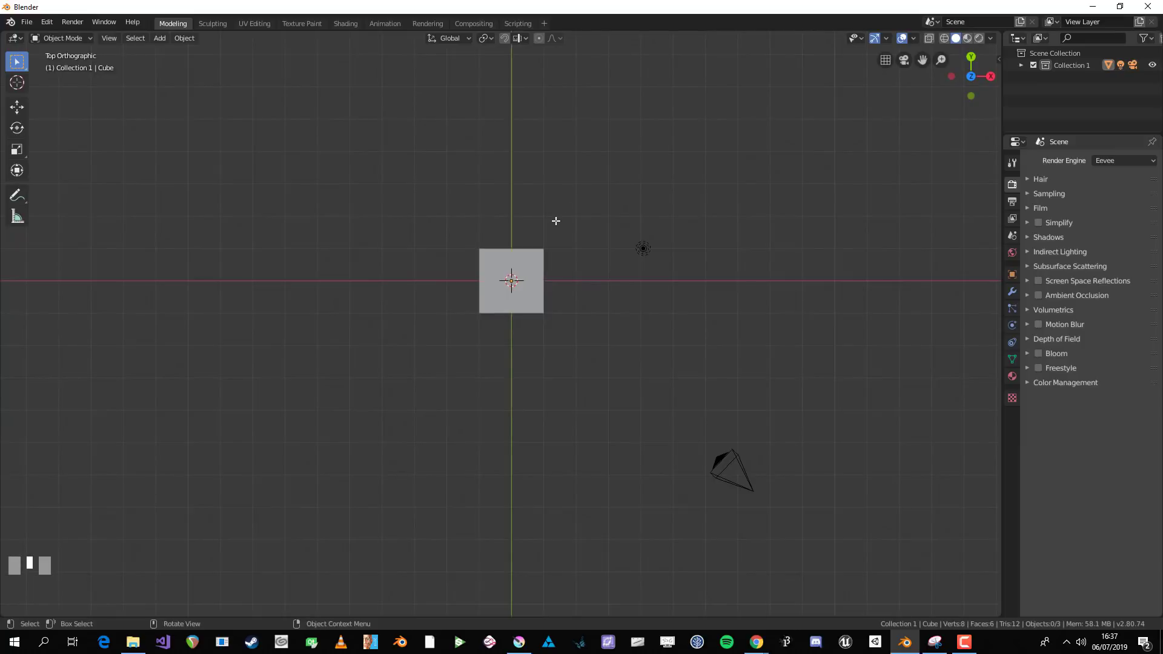
{"action": "key", "text": "grave"}
{"action": "left_click", "coordinate": [633, 224]}
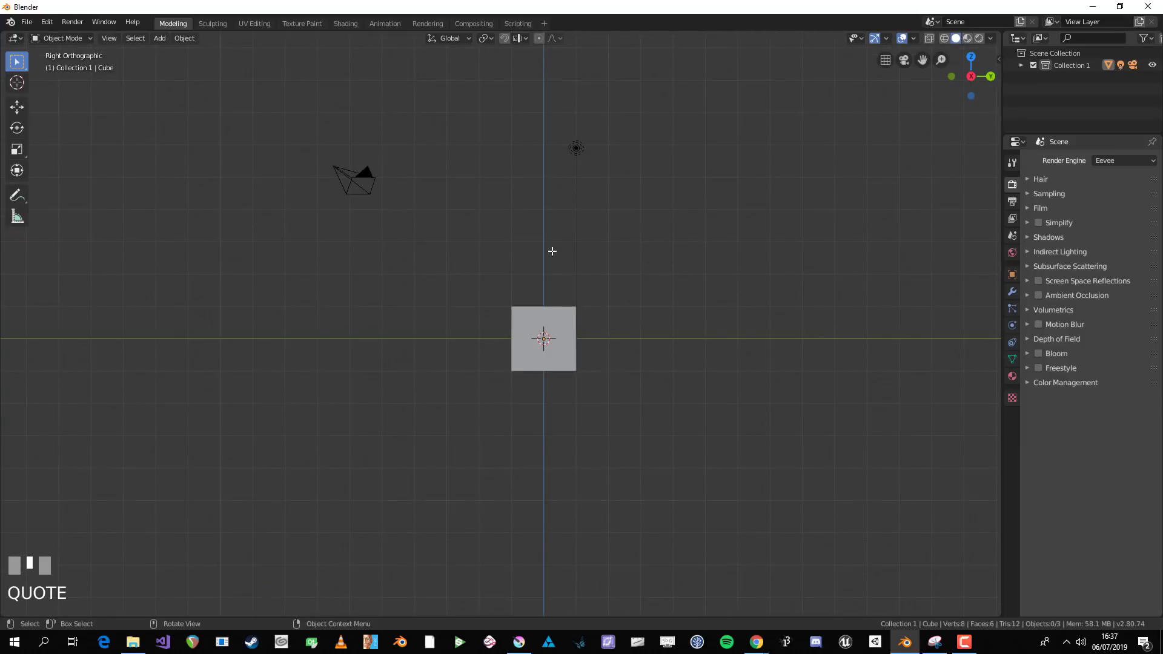
{"action": "key", "text": "grave"}
{"action": "left_click", "coordinate": [411, 247]}
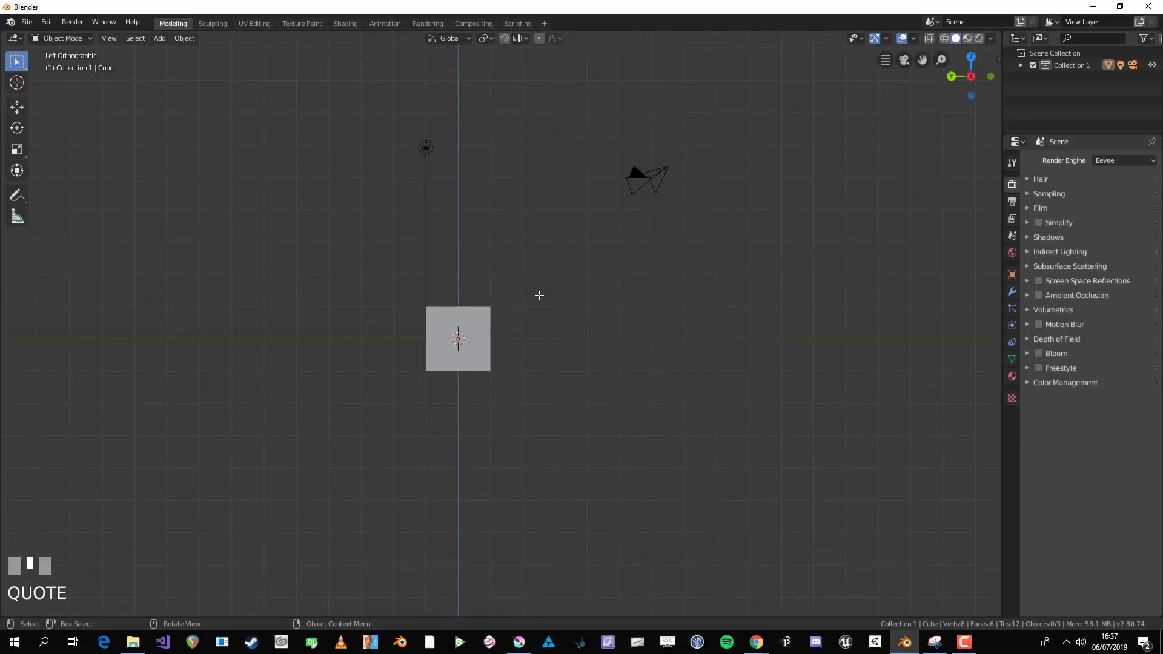
{"action": "key", "text": "grave"}
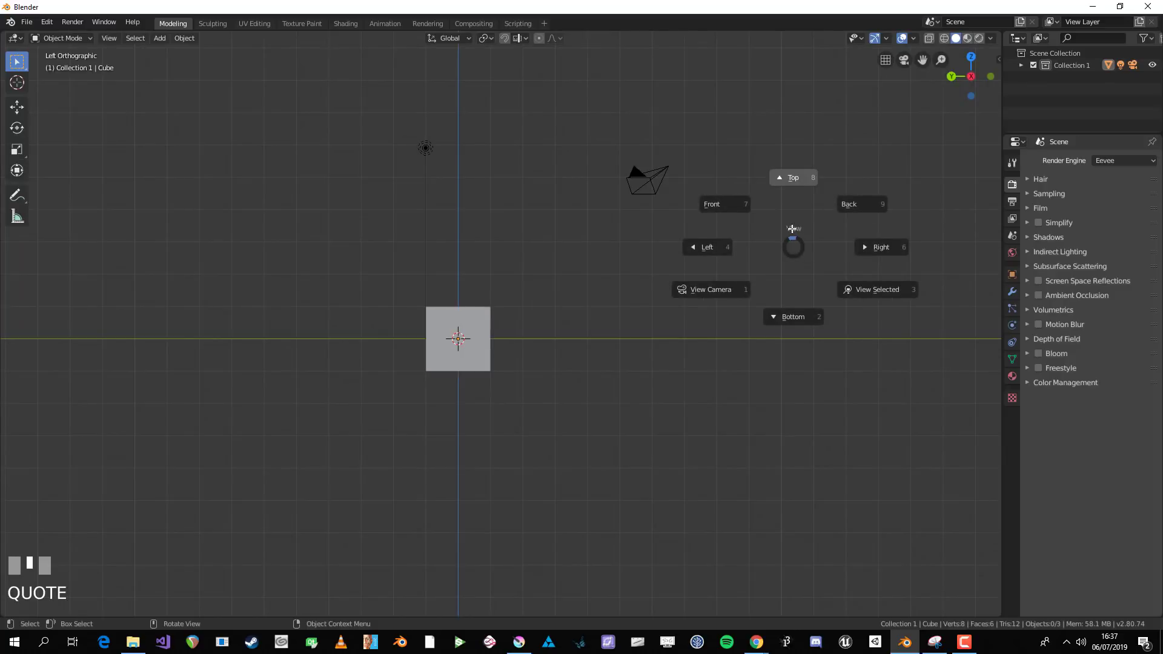
{"action": "middle_click_drag", "start_coordinate": [786, 320], "coordinate": [585, 349]}
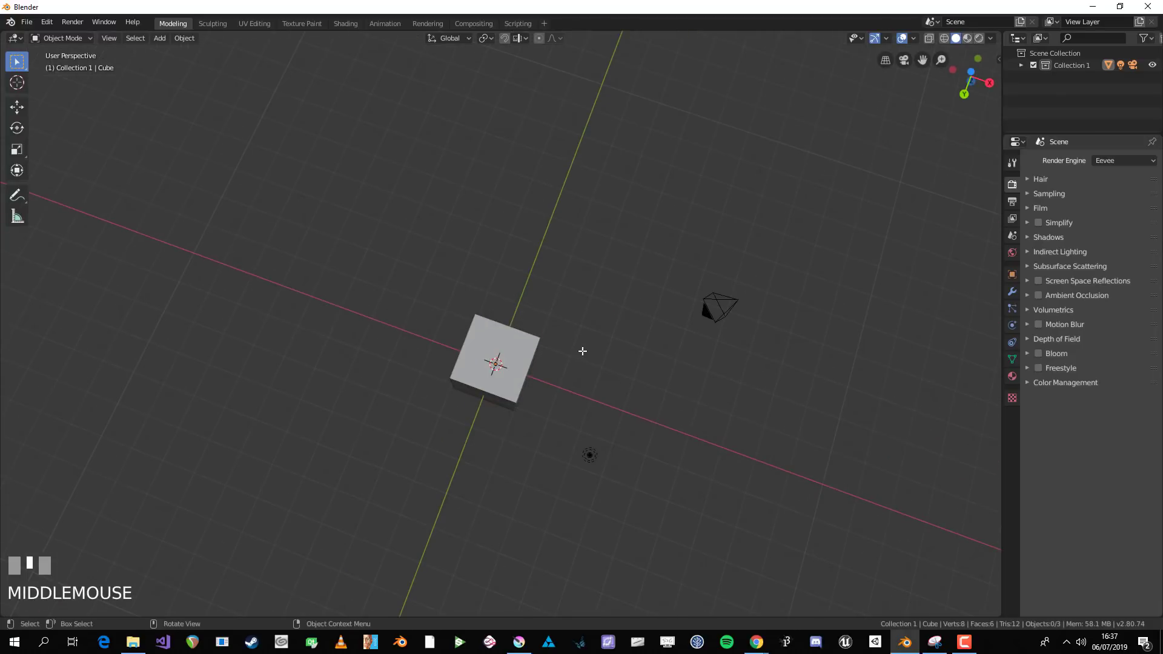
{"action": "key", "text": "grave"}
{"action": "middle_click_drag", "start_coordinate": [592, 271], "coordinate": [570, 275]}
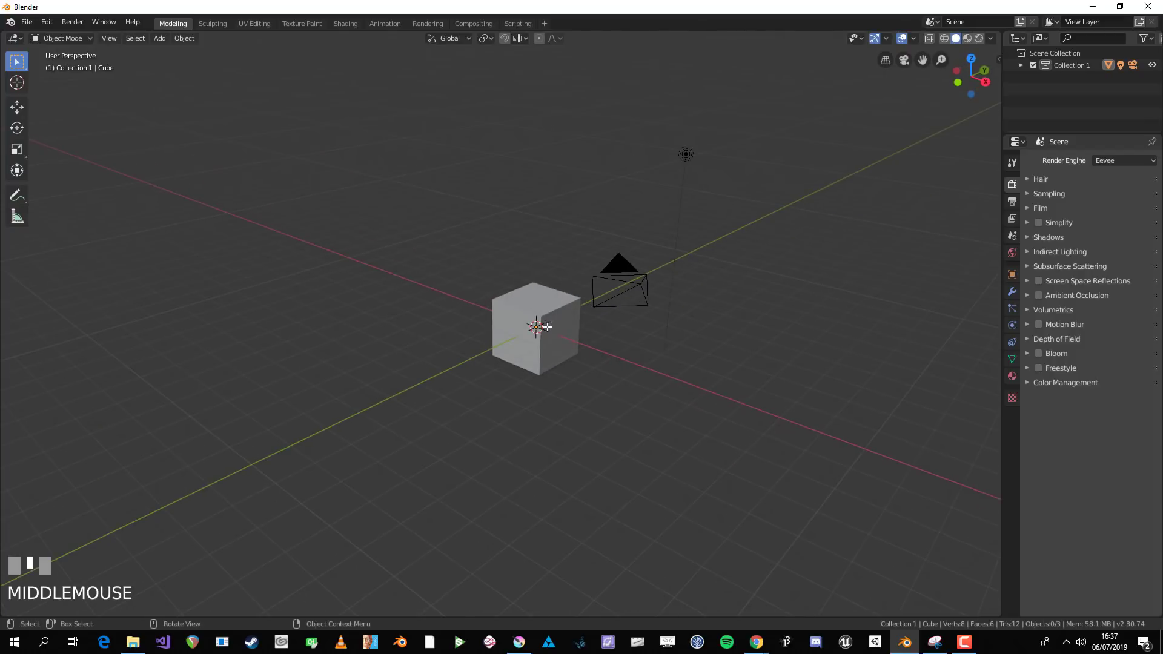
Reopen the preferences, examine the Emulate Numpad option in the Input settings, and close them.
{"action": "key", "text": "F4"}
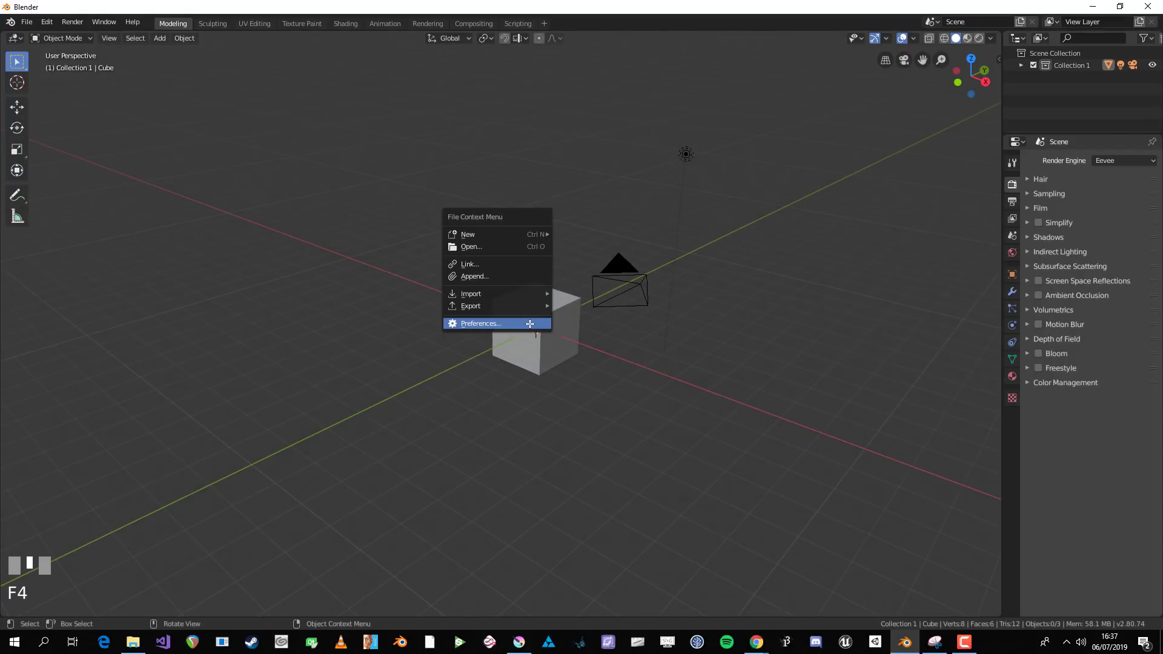
{"action": "left_click", "coordinate": [530, 323]}
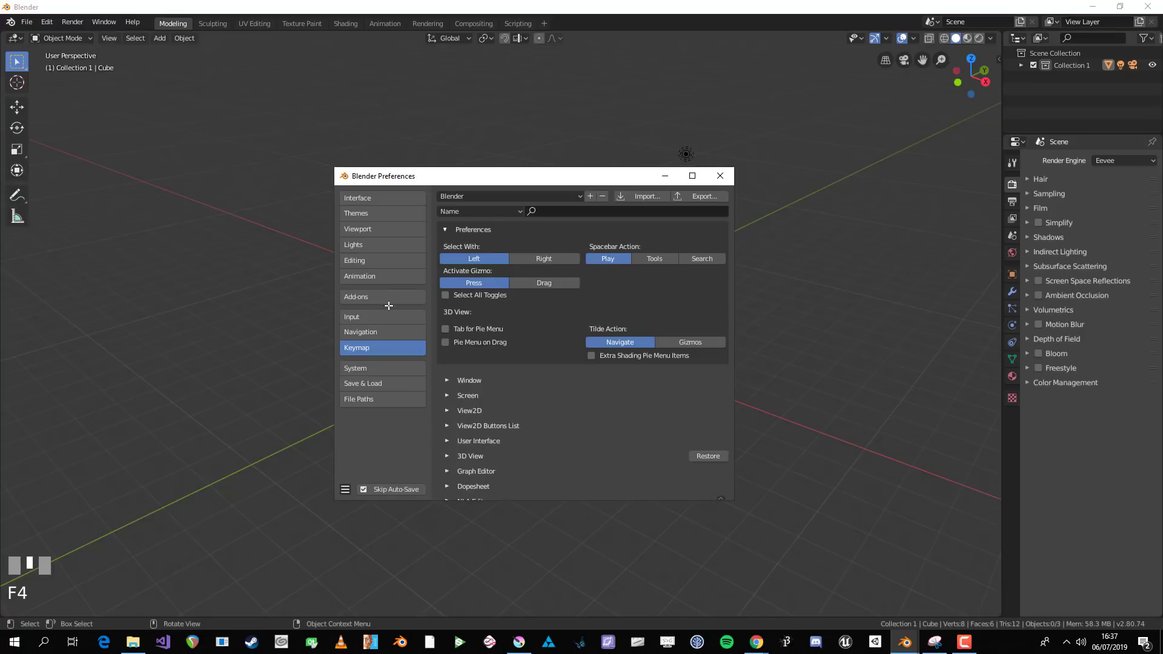
{"action": "left_click", "coordinate": [378, 316]}
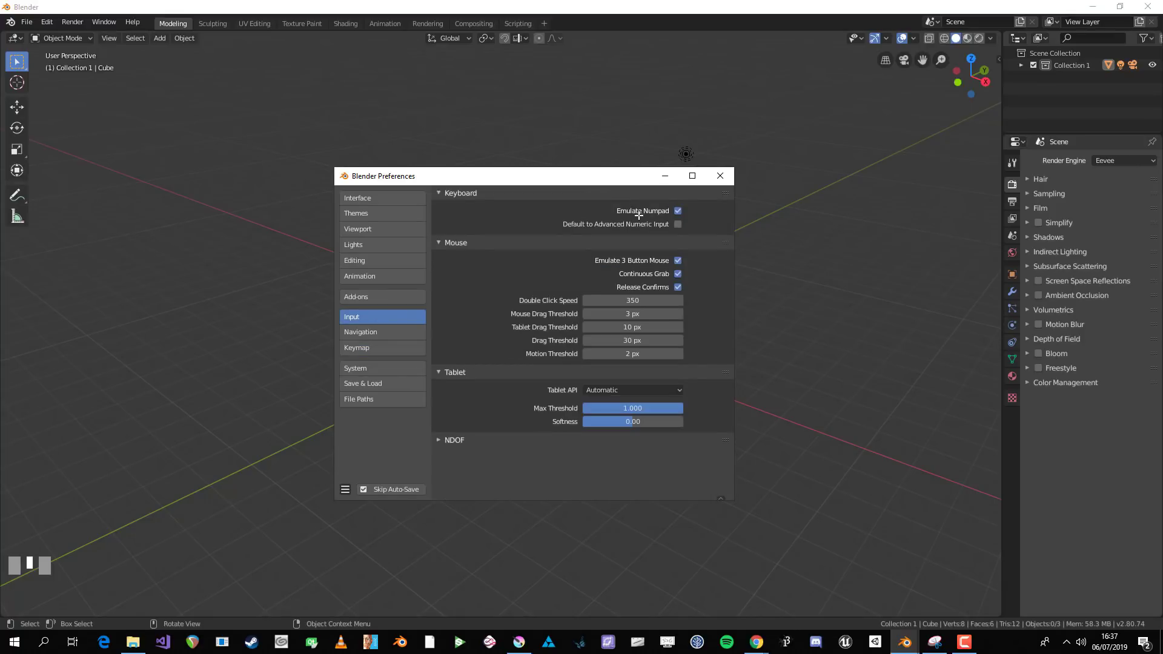
{"action": "left_click", "coordinate": [720, 175]}
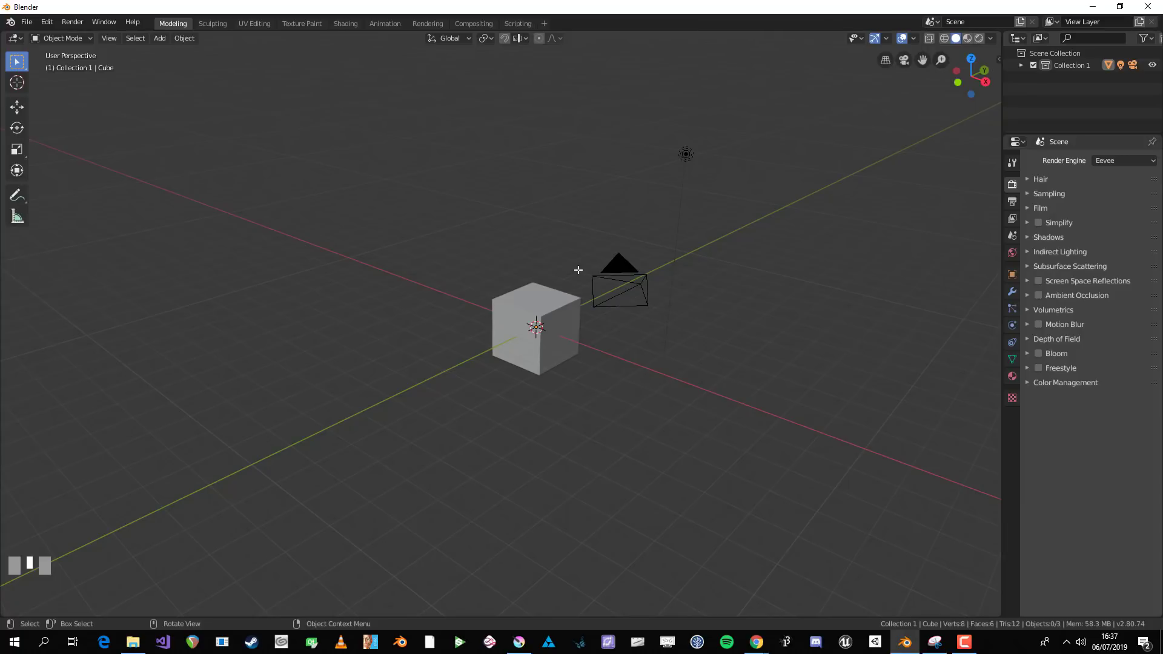
Switch to the front, right and top views with the emulated numpad, toggling the projection, and orbit back to perspective.
{"action": "key", "text": "KP_1"}
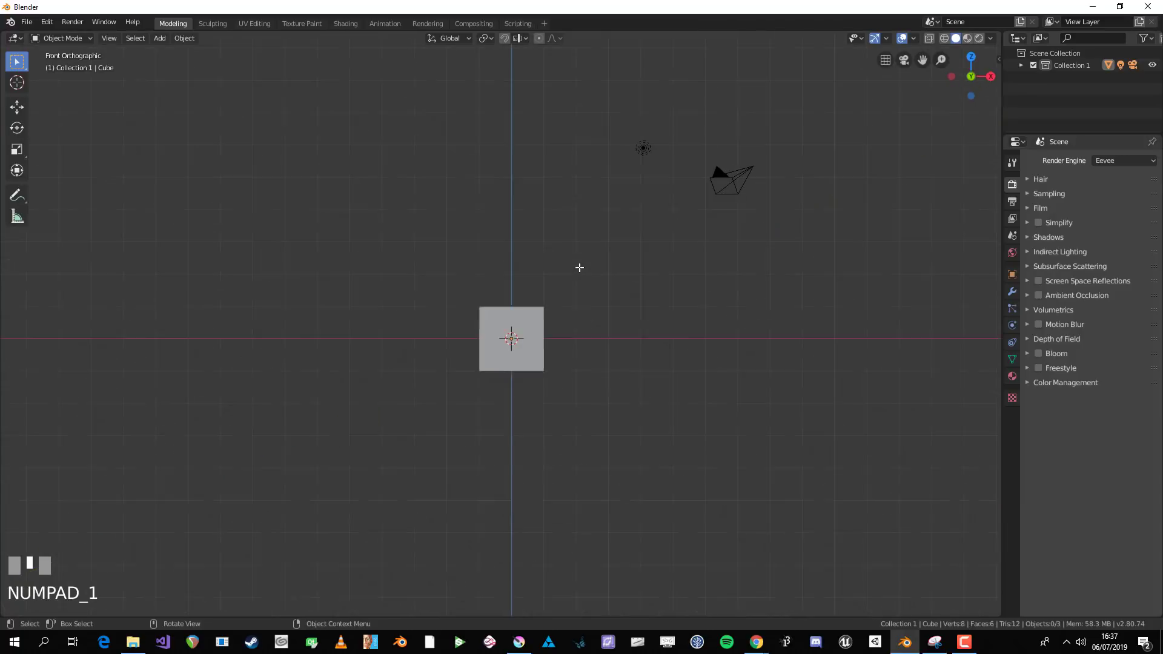
{"action": "key", "text": "KP_3"}
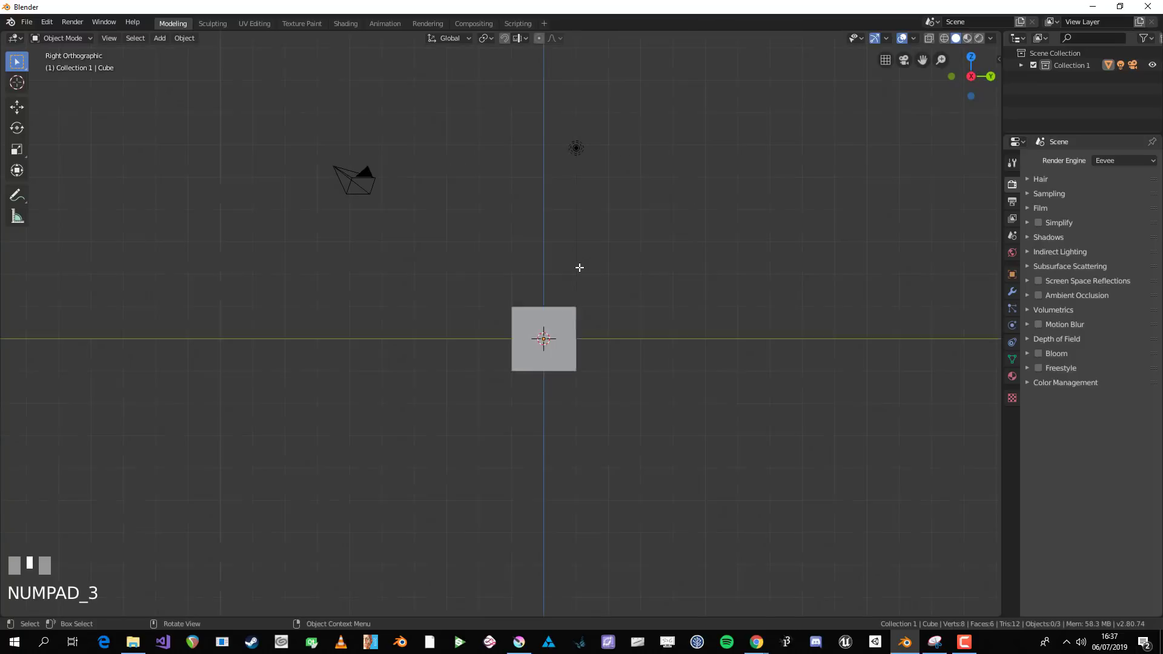
{"action": "key", "text": "KP_5"}
{"action": "key", "text": "KP_5"}
{"action": "key", "text": "KP_7"}
{"action": "middle_click_drag", "start_coordinate": [576, 335], "coordinate": [528, 266]}
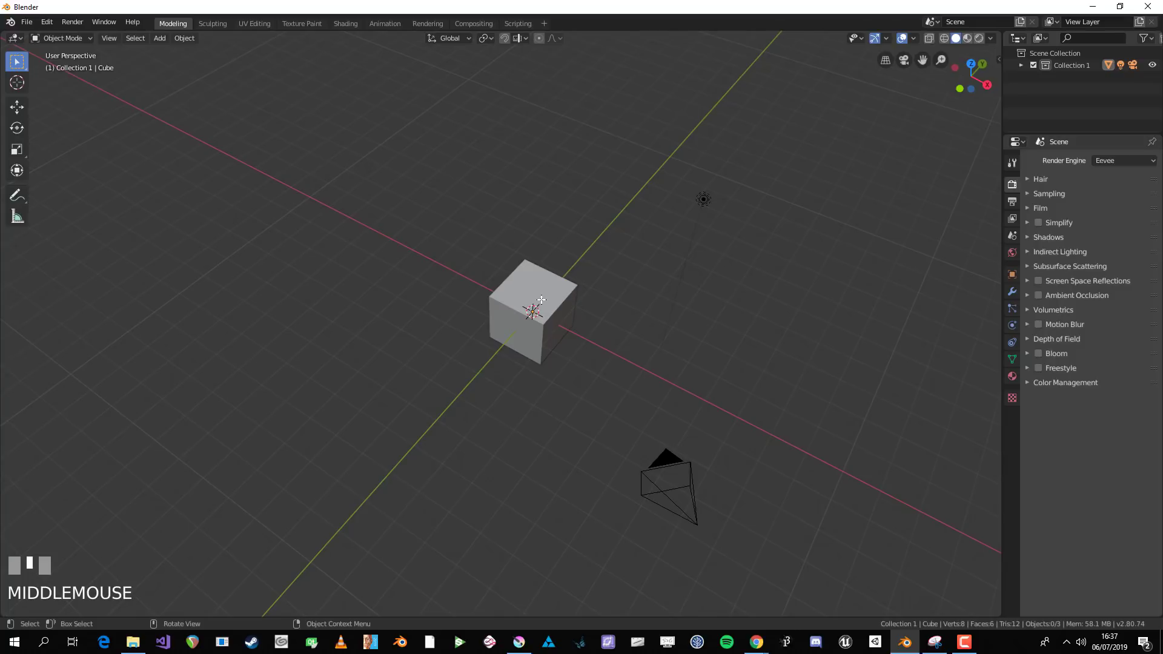
Turn off Emulate Numpad in the Input preferences and close the preferences.
{"action": "key", "text": "F4"}
{"action": "left_click", "coordinate": [541, 300]}
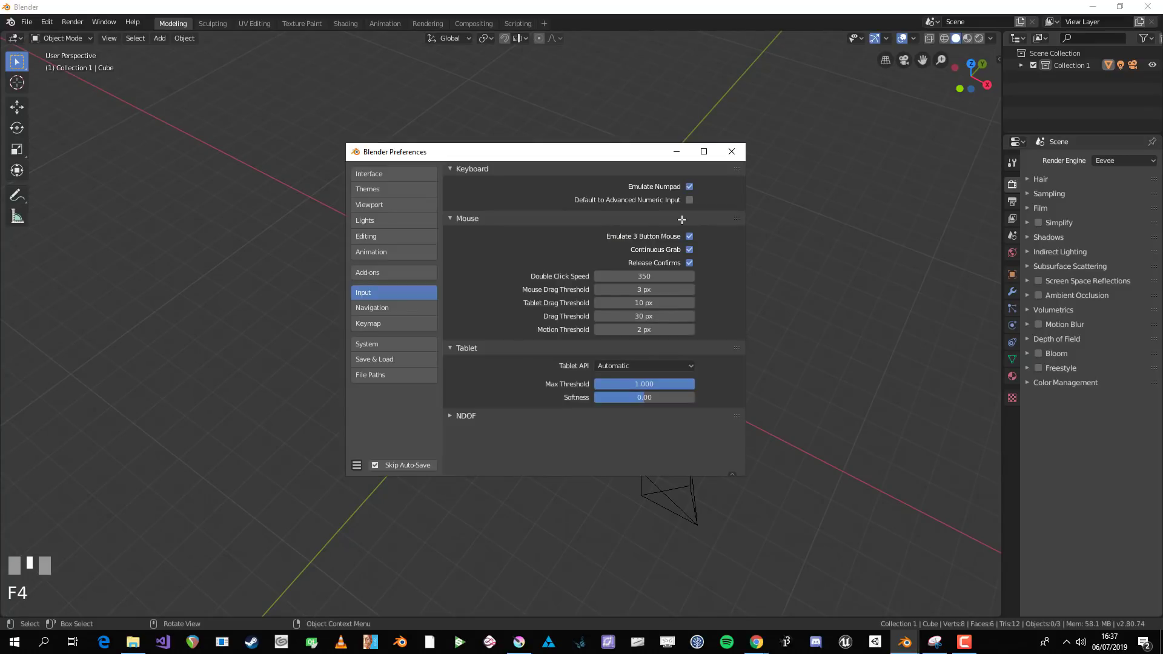
{"action": "left_click_drag", "start_coordinate": [644, 151], "coordinate": [851, 215]}
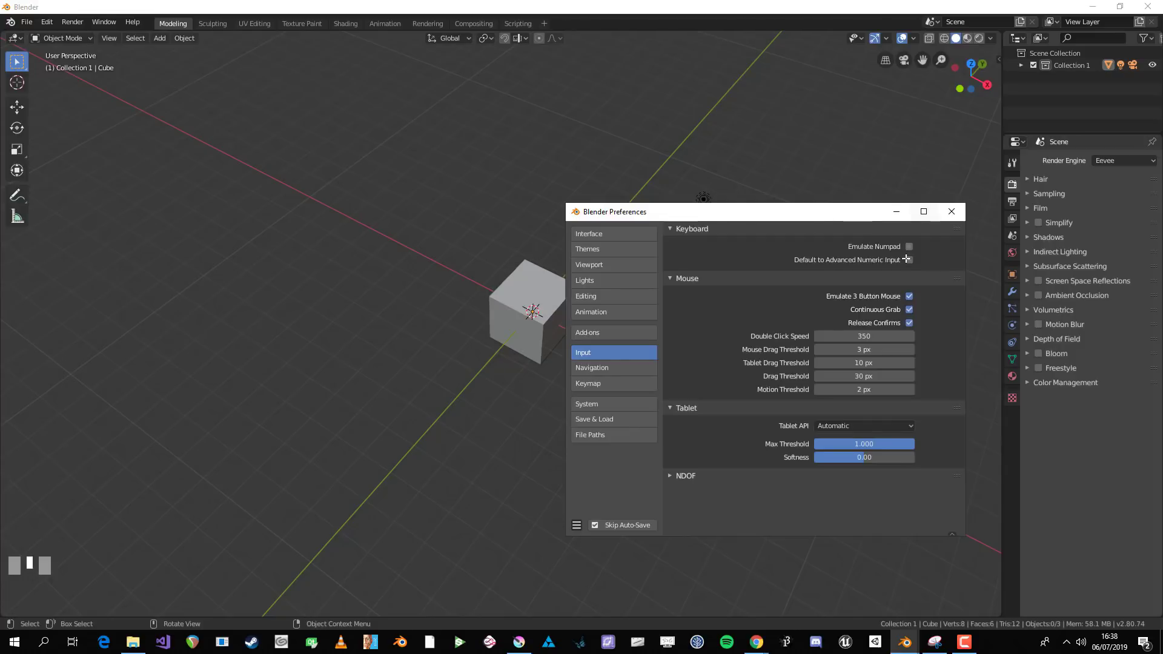
{"action": "left_click", "coordinate": [949, 210]}
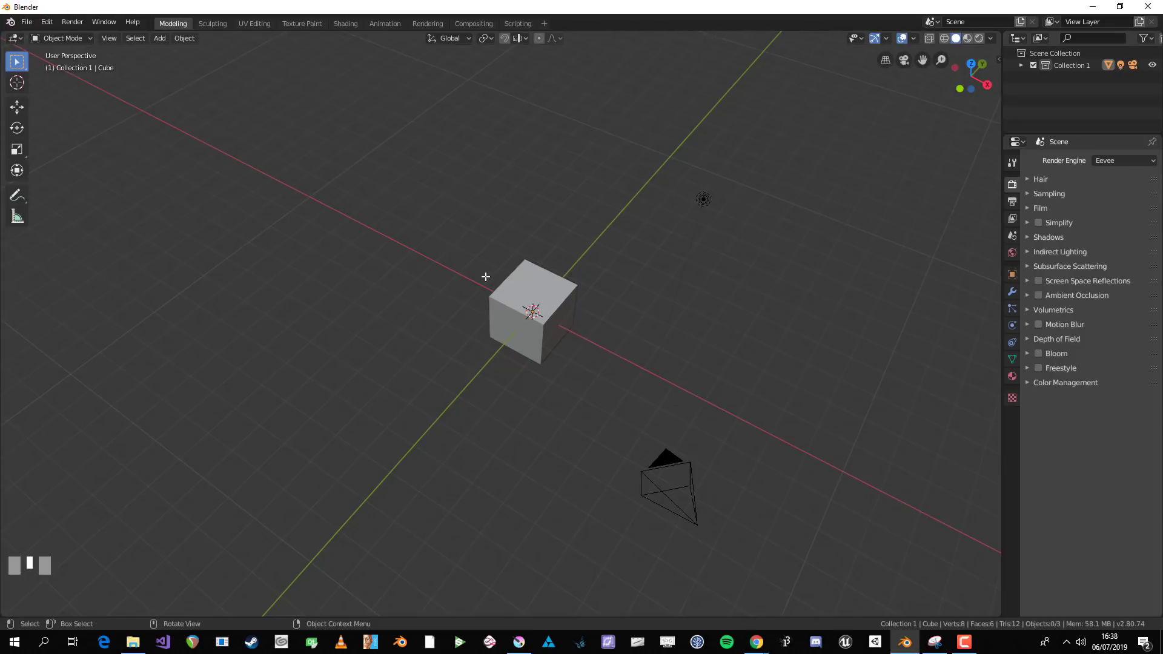
Bring up the View pie menu and orbit around the cube until the camera is beside it.
{"action": "middle_click_drag", "start_coordinate": [485, 275], "coordinate": [486, 272]}
{"action": "key", "text": "apostrophe"}
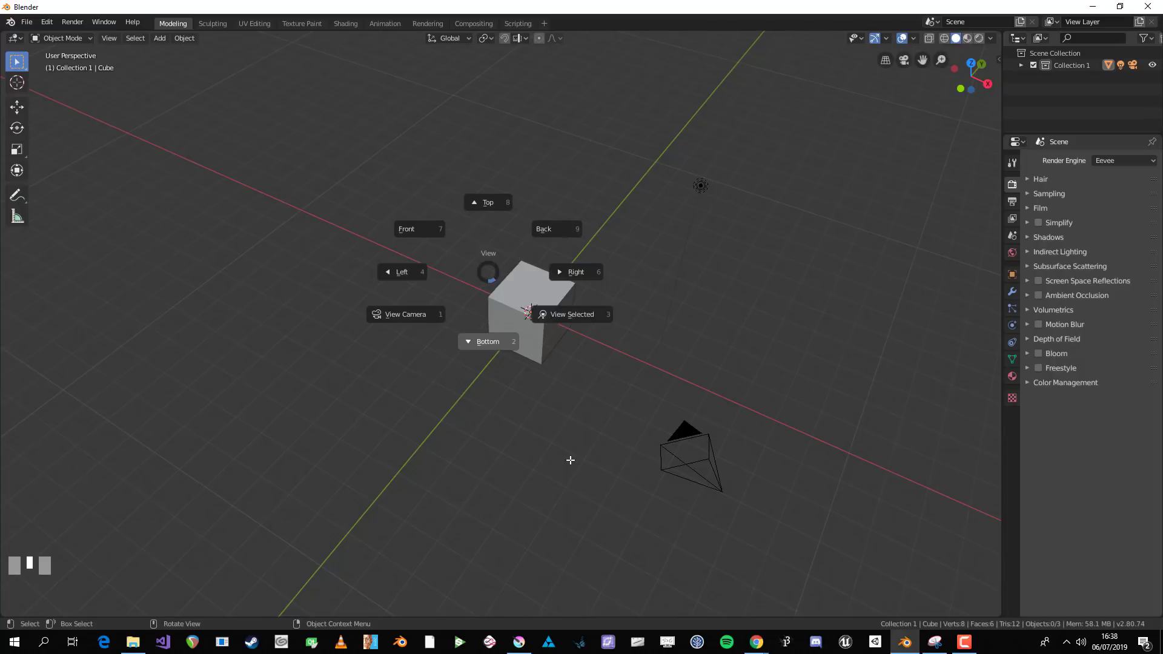
{"action": "left_click", "coordinate": [542, 468]}
{"action": "middle_click_drag", "start_coordinate": [539, 467], "coordinate": [573, 409]}
{"action": "middle_click_drag", "start_coordinate": [714, 242], "coordinate": [266, 243]}
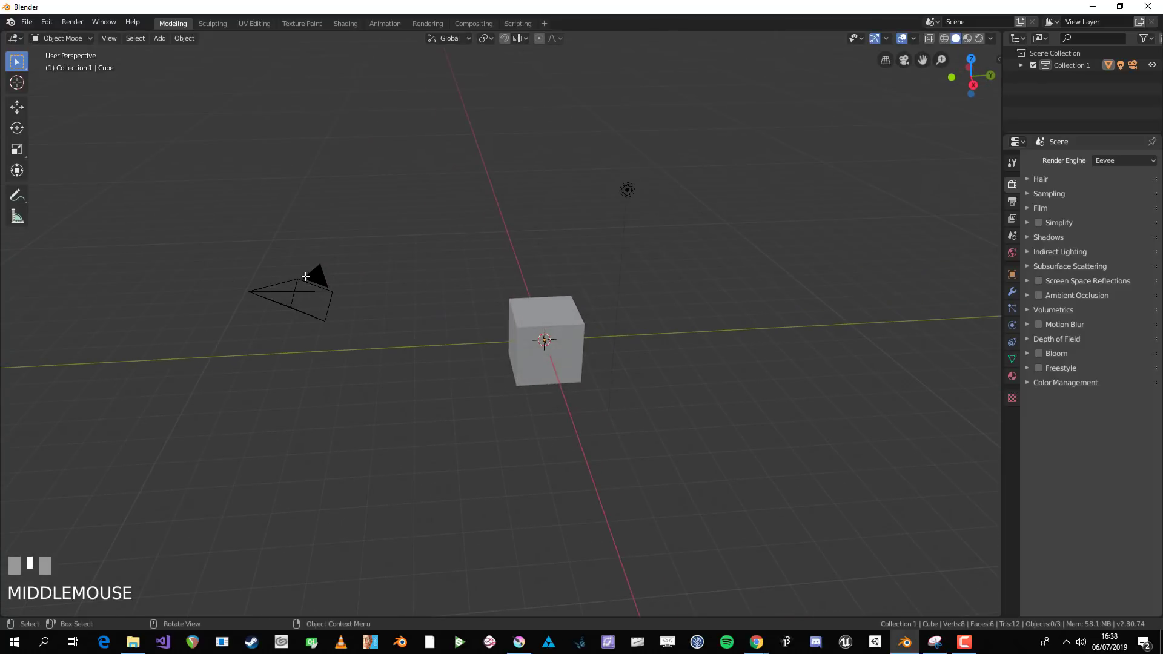
{"action": "middle_click_drag", "start_coordinate": [400, 306], "coordinate": [387, 327]}
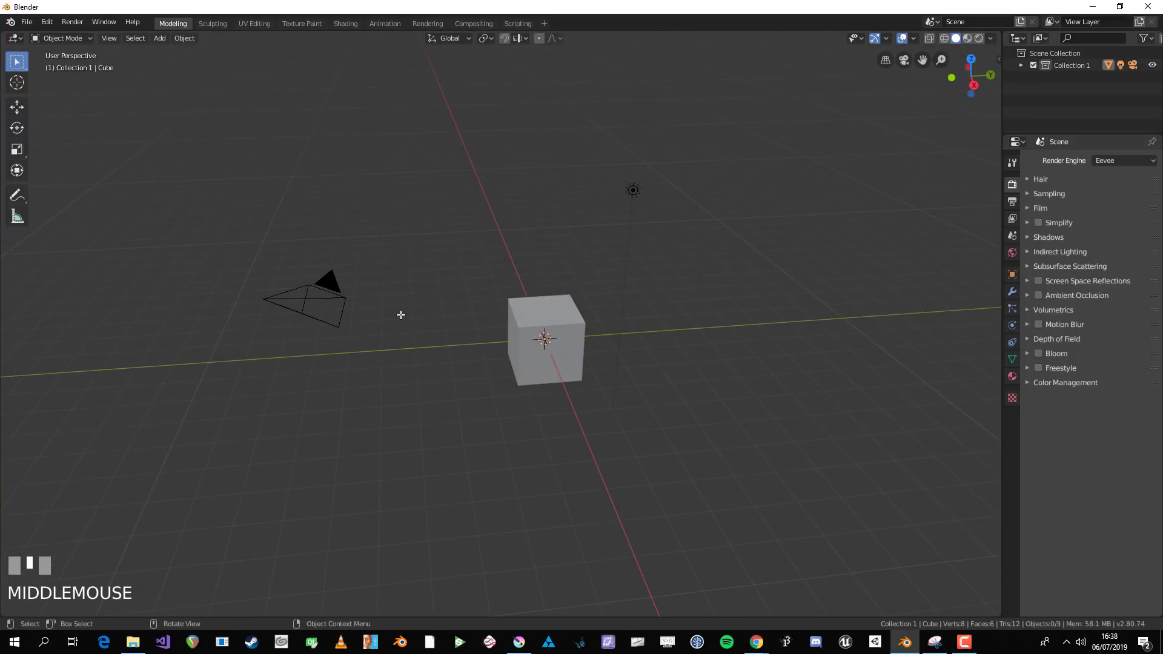
Look through the scene camera, first directly and again through the View pie menu, and orbit and zoom back out.
{"action": "key", "text": "KP_0"}
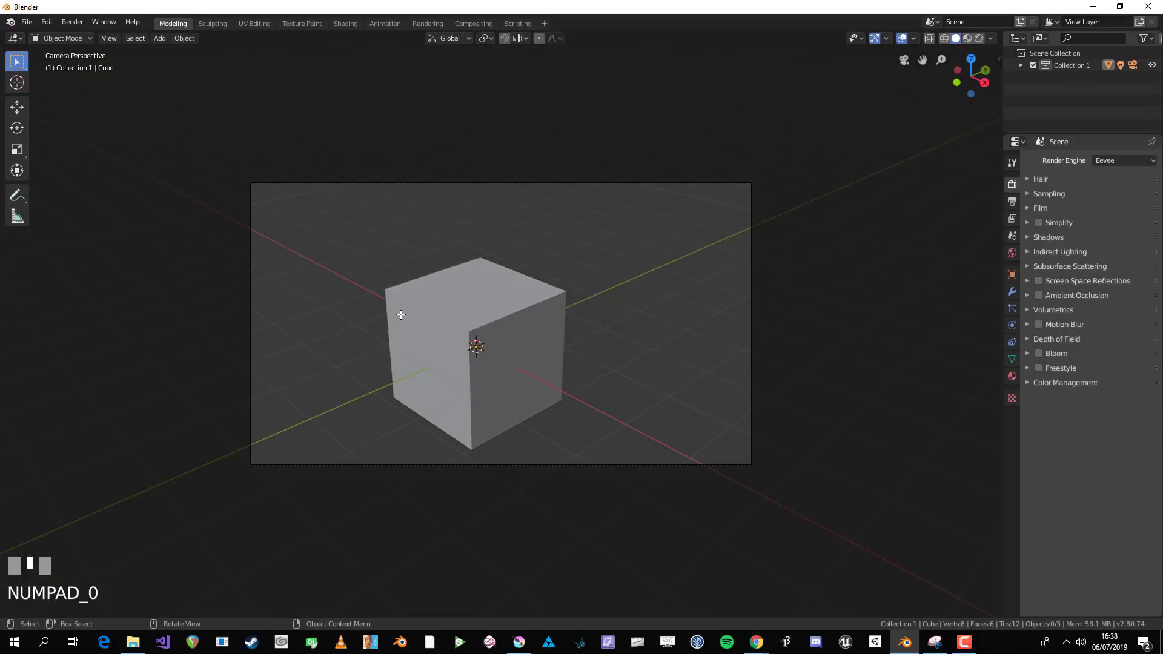
{"action": "mouse_move", "coordinate": [473, 328]}
{"action": "middle_mouse_down"}
{"action": "mouse_move", "coordinate": [594, 337]}
{"action": "mouse_move", "coordinate": [467, 351]}
{"action": "mouse_move", "coordinate": [486, 335]}
{"action": "mouse_move", "coordinate": [460, 350]}
{"action": "mouse_move", "coordinate": [479, 343]}
{"action": "middle_mouse_up"}
{"action": "scroll", "coordinate": [467, 351], "scroll_direction": "down", "scroll_amount": 3}
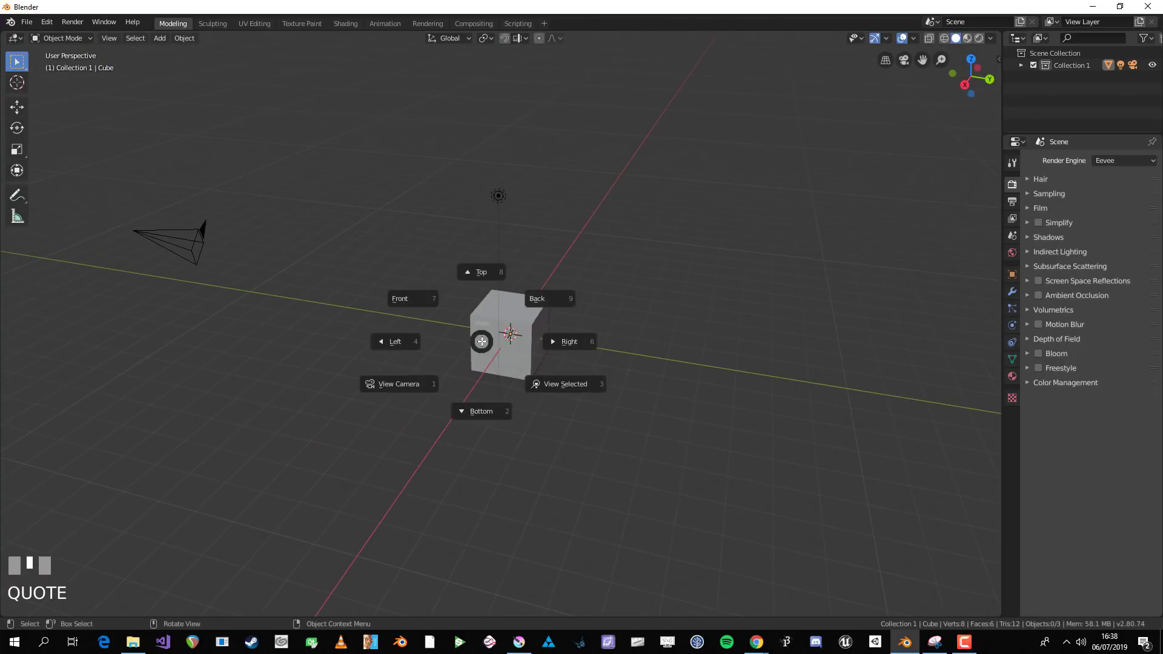
{"action": "key", "text": "apostrophe"}
{"action": "left_click", "coordinate": [392, 385]}
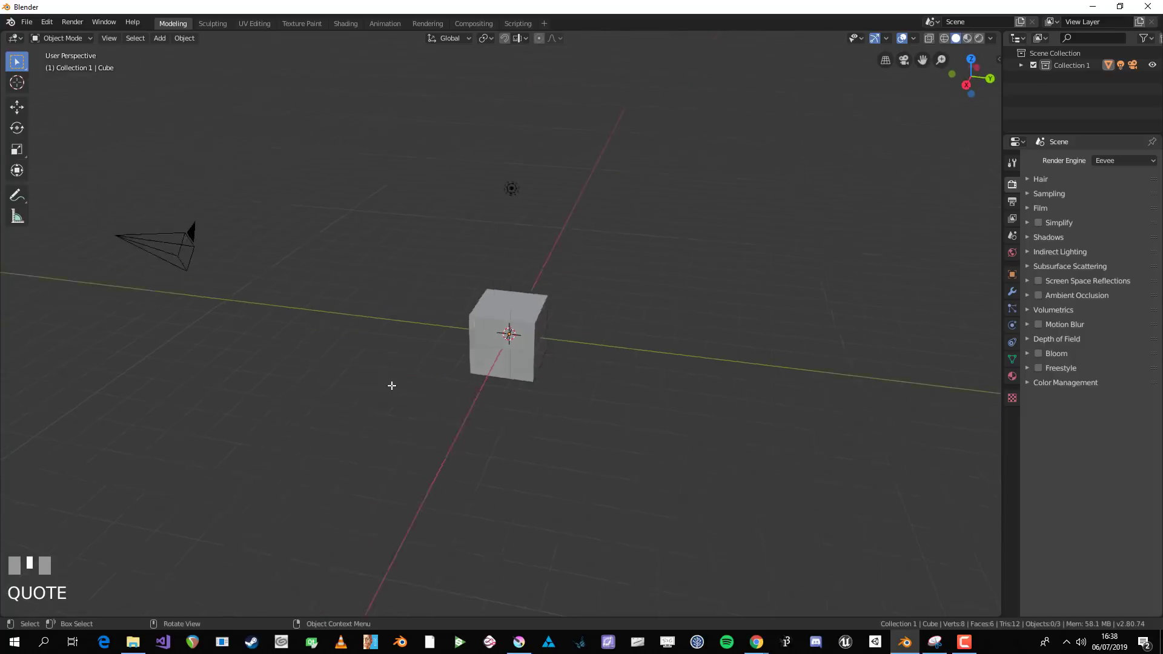
{"action": "middle_click_drag", "start_coordinate": [564, 336], "coordinate": [561, 353]}
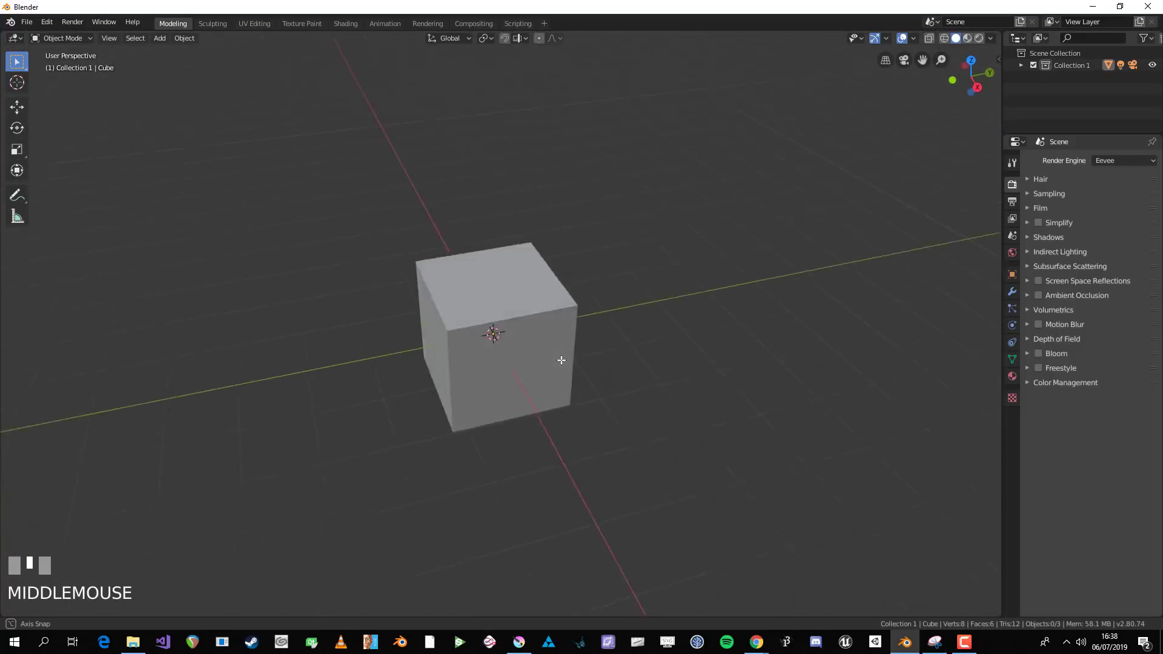
{"action": "scroll", "coordinate": [547, 359], "scroll_direction": "down", "scroll_amount": 3}
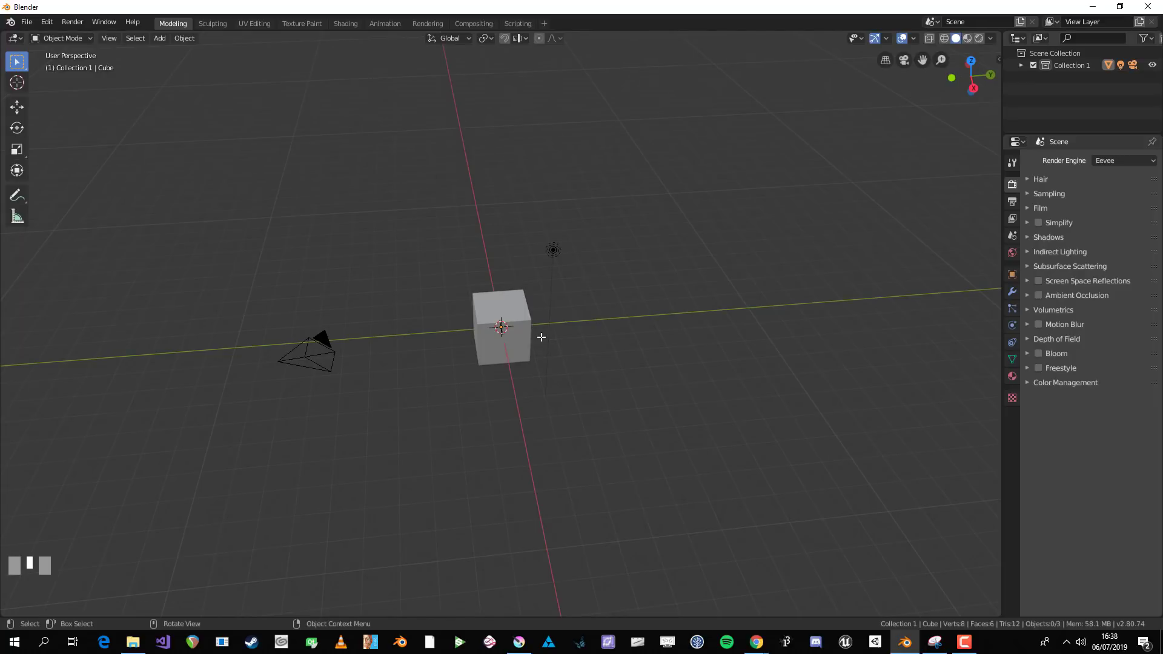
Show the options of the View pie menu, dismiss it without picking a view, and orbit around the cube.
{"action": "key", "text": "apostrophe"}
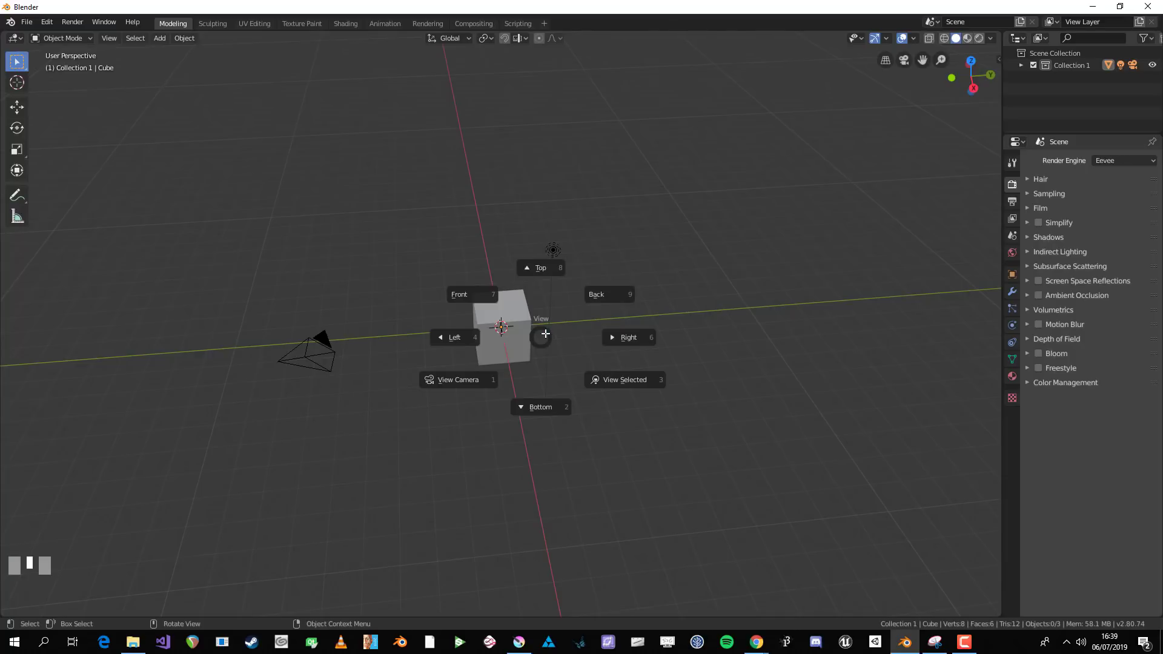
{"action": "left_click", "coordinate": [544, 334]}
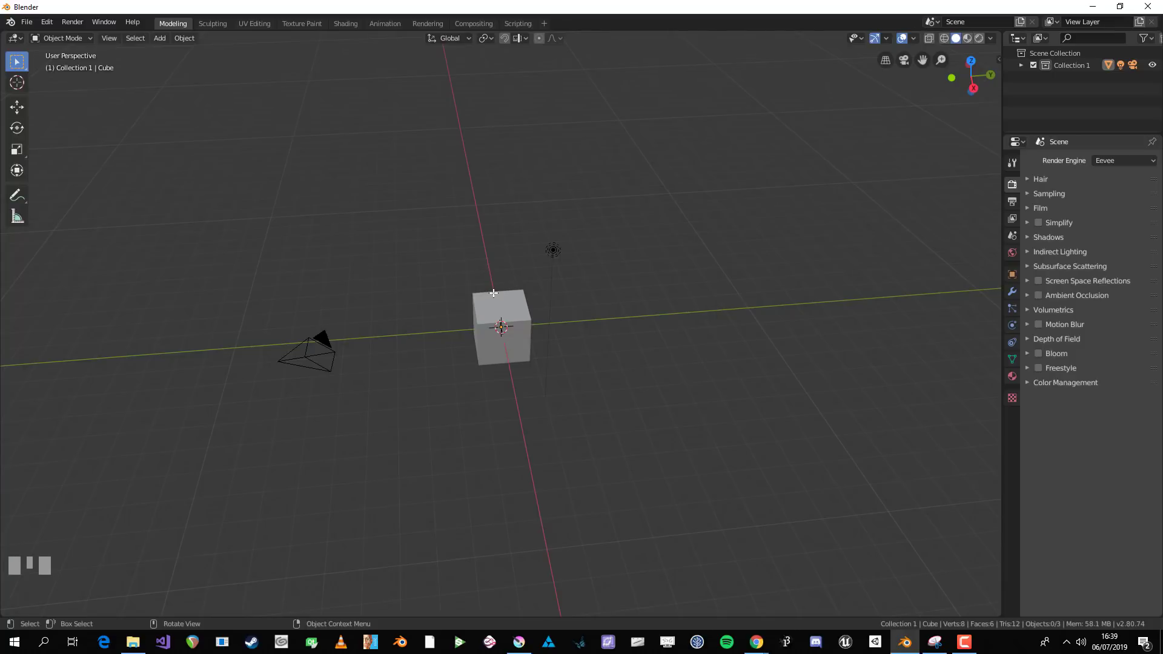
{"action": "middle_click_drag", "start_coordinate": [518, 303], "coordinate": [554, 341]}
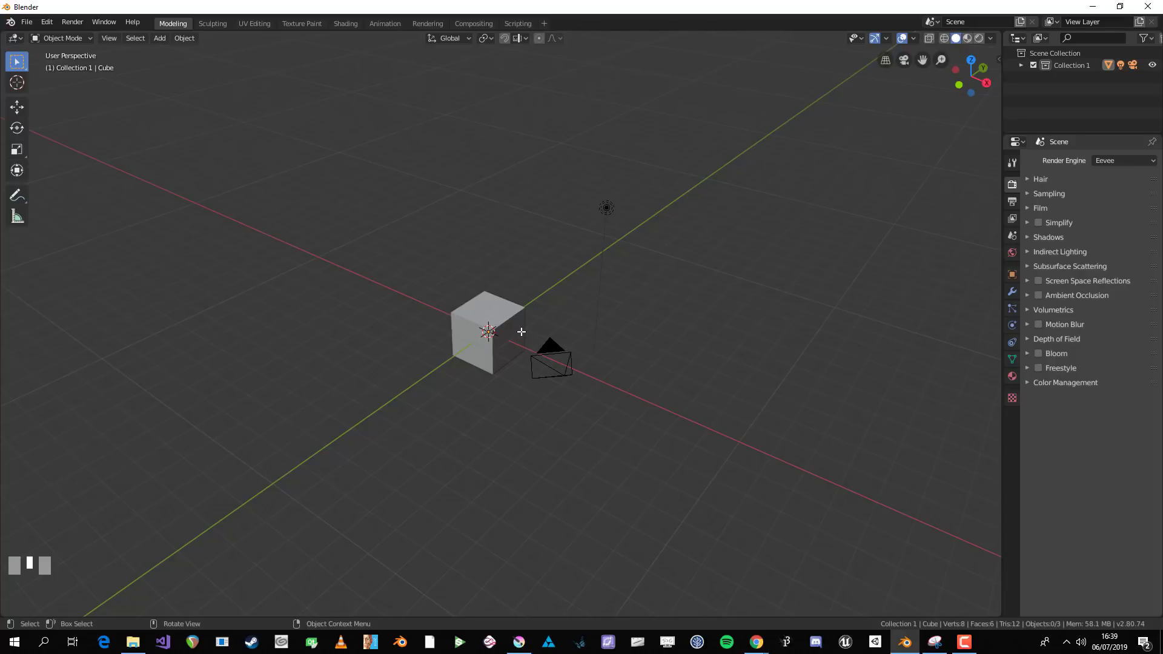
Cycle through the top, right and front views with the View pie menu, and orbit back to a perspective view.
{"action": "key", "text": "apostrophe"}
{"action": "left_click", "coordinate": [503, 73]}
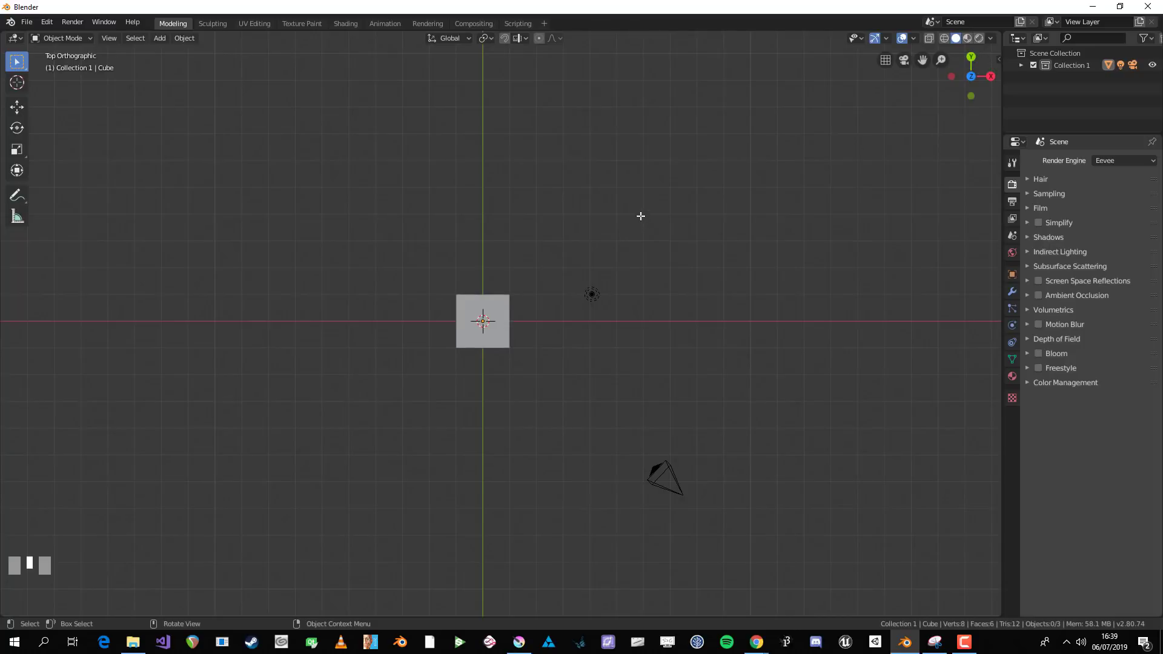
{"action": "key", "text": "apostrophe"}
{"action": "key", "text": "apostrophe"}
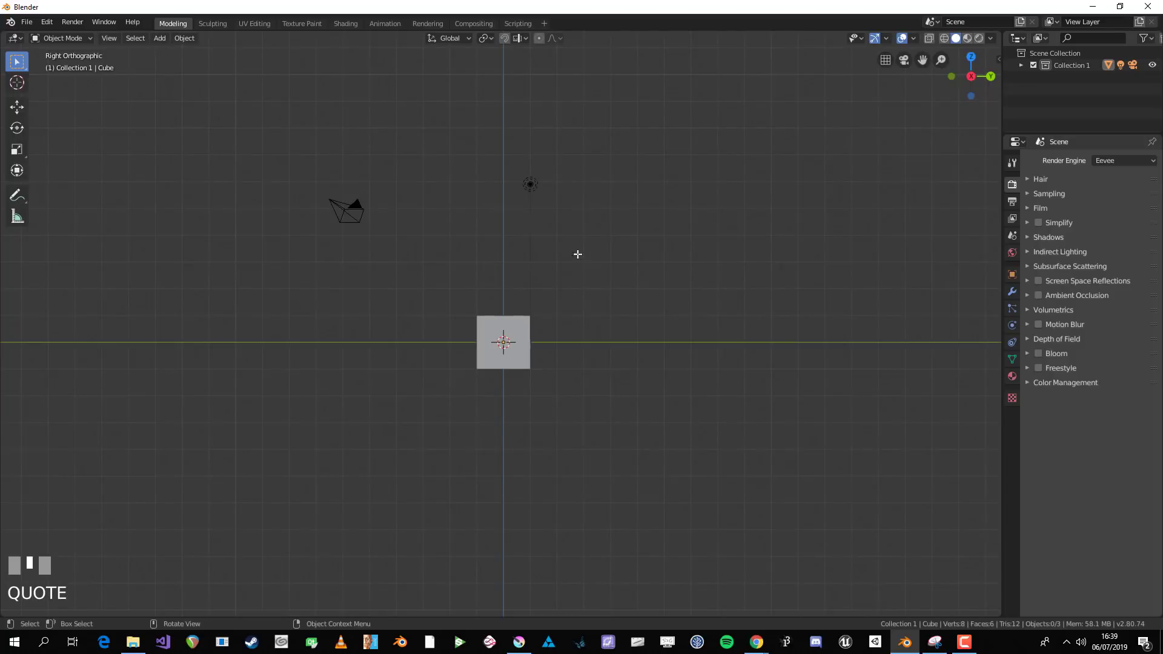
{"action": "key", "text": "apostrophe"}
{"action": "middle_click_drag", "start_coordinate": [410, 218], "coordinate": [483, 285]}
{"action": "key", "text": "apostrophe"}
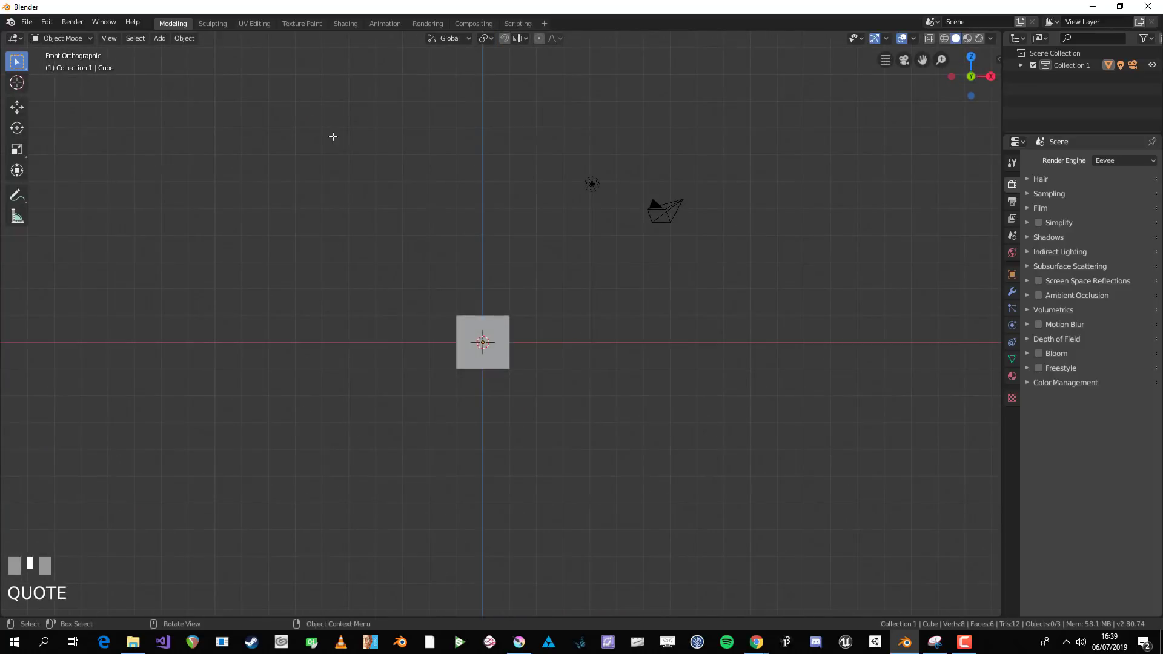
{"action": "middle_click_drag", "start_coordinate": [504, 228], "coordinate": [454, 278]}
{"action": "key", "text": "apostrophe"}
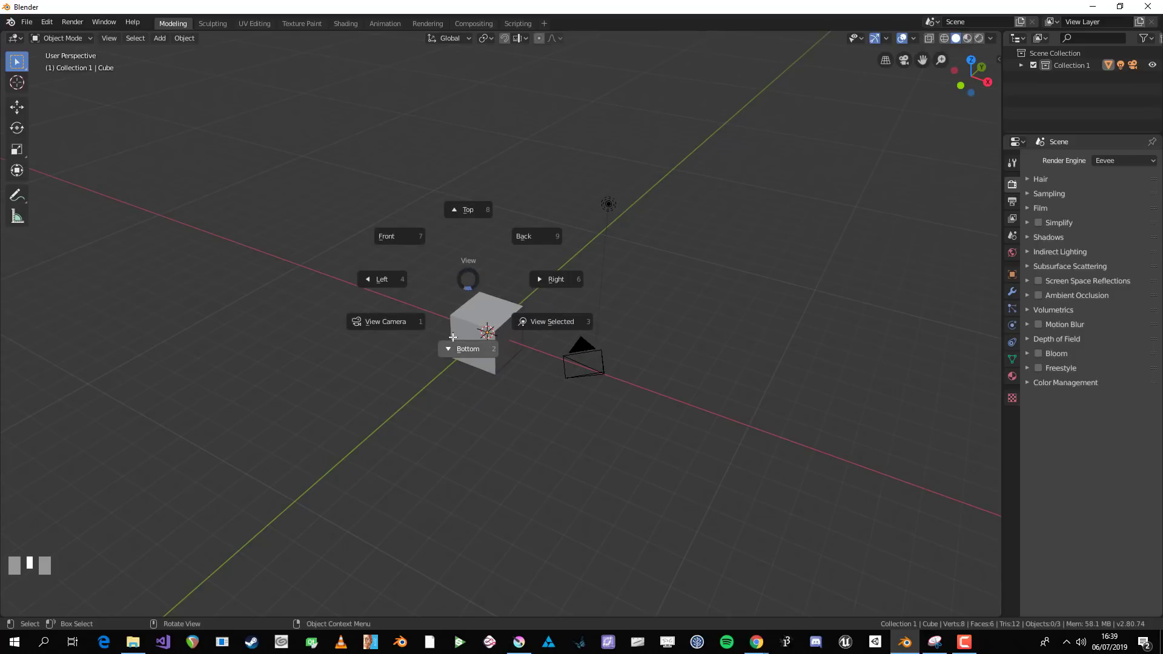
{"action": "left_click", "coordinate": [470, 275]}
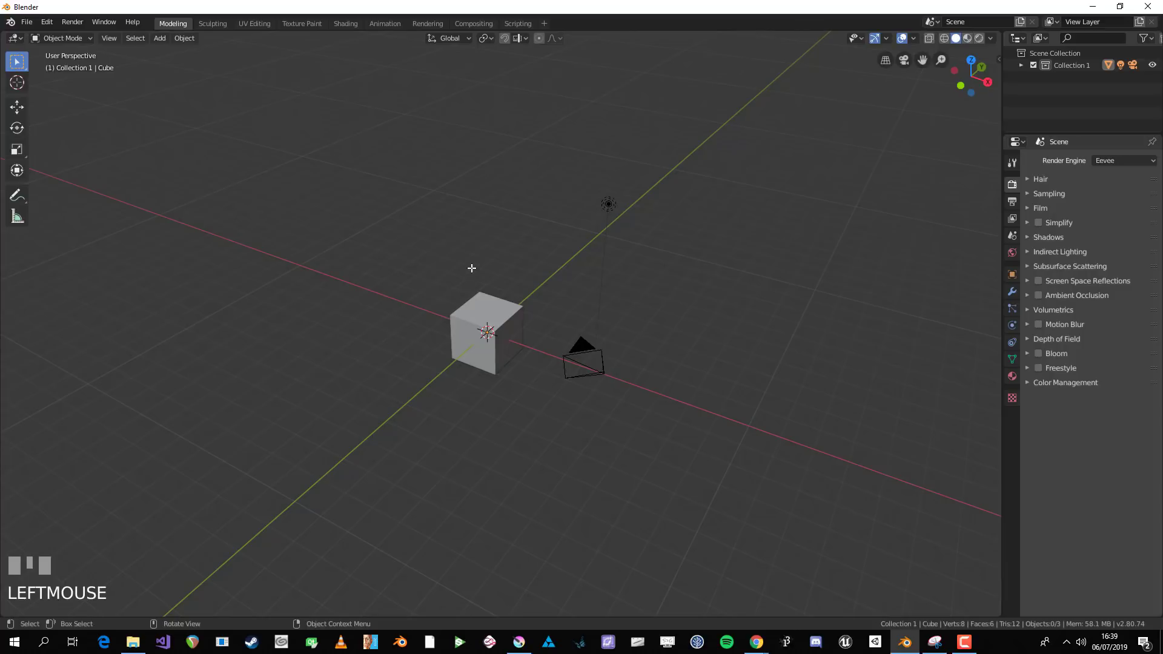